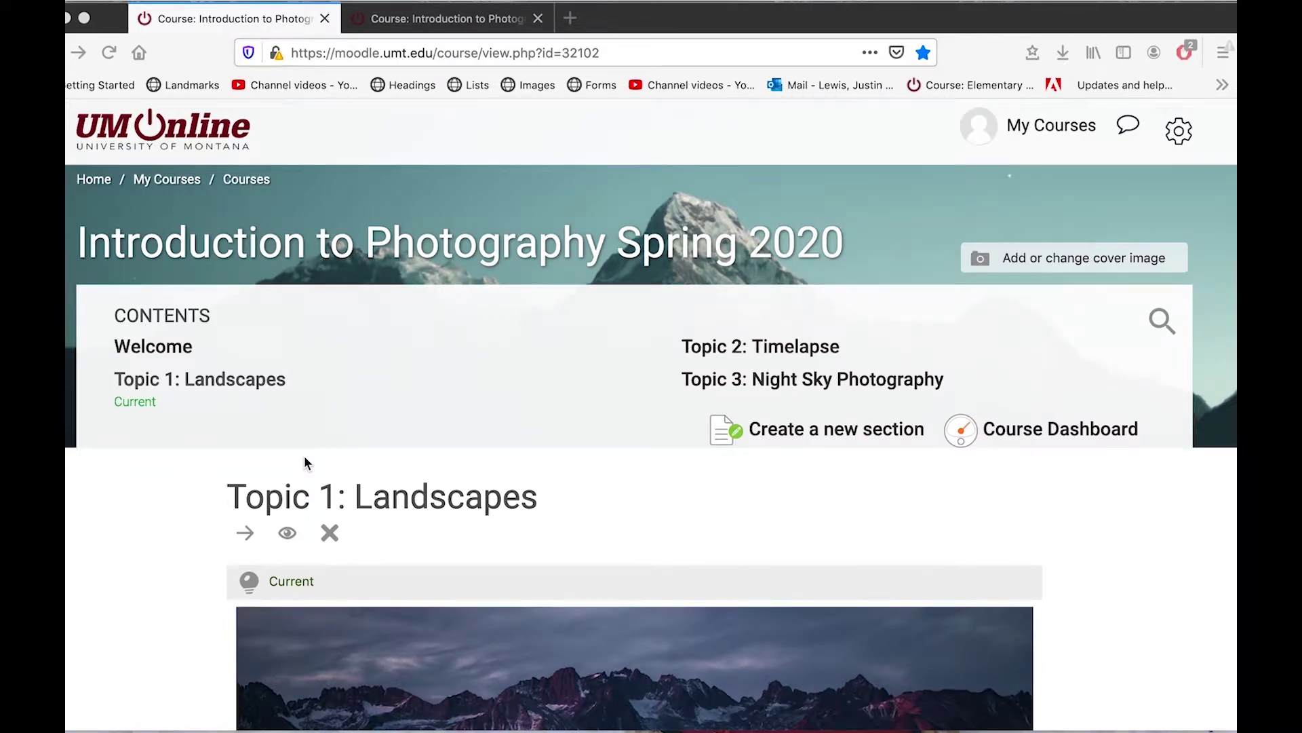
Review the Spring 2020 Photography course page and its Topic 2: Timelapse section with the Import Demo Quiz.
scroll(178, 550, "down", 10)
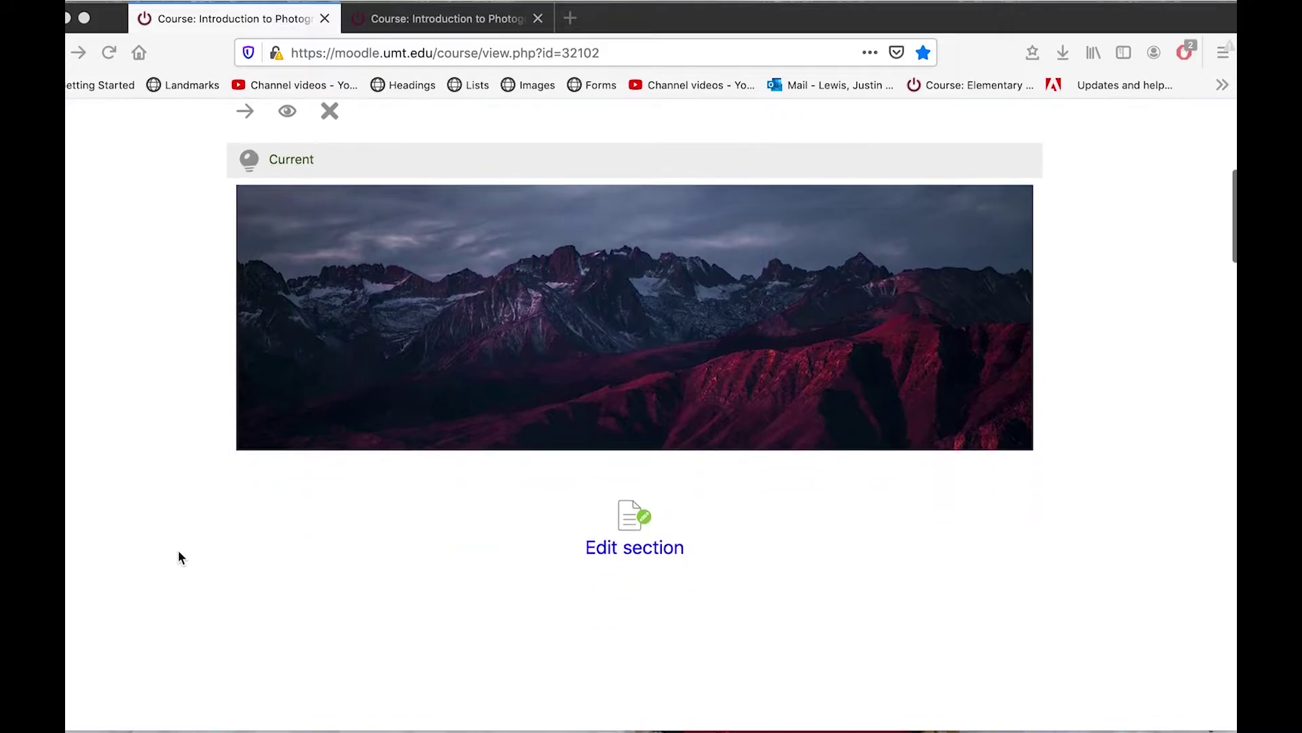
scroll(179, 556, "down", 5)
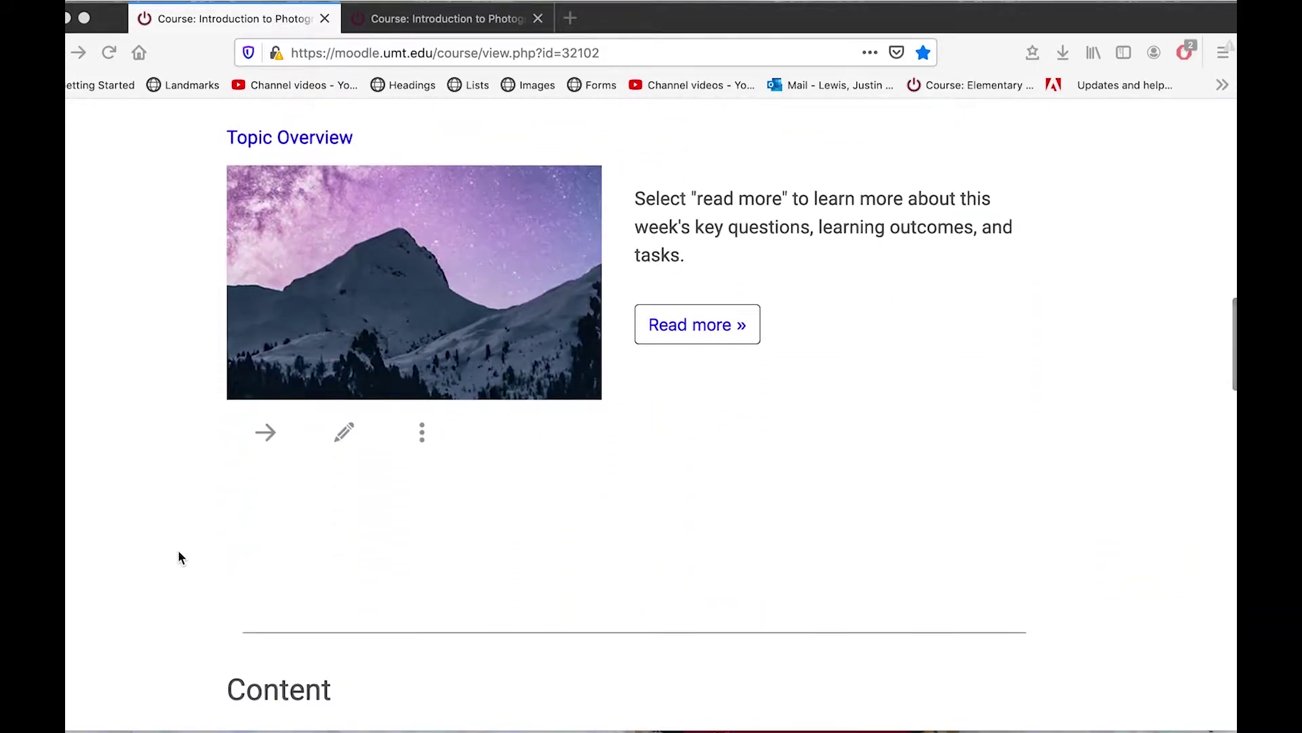
scroll(179, 557, "down", 9)
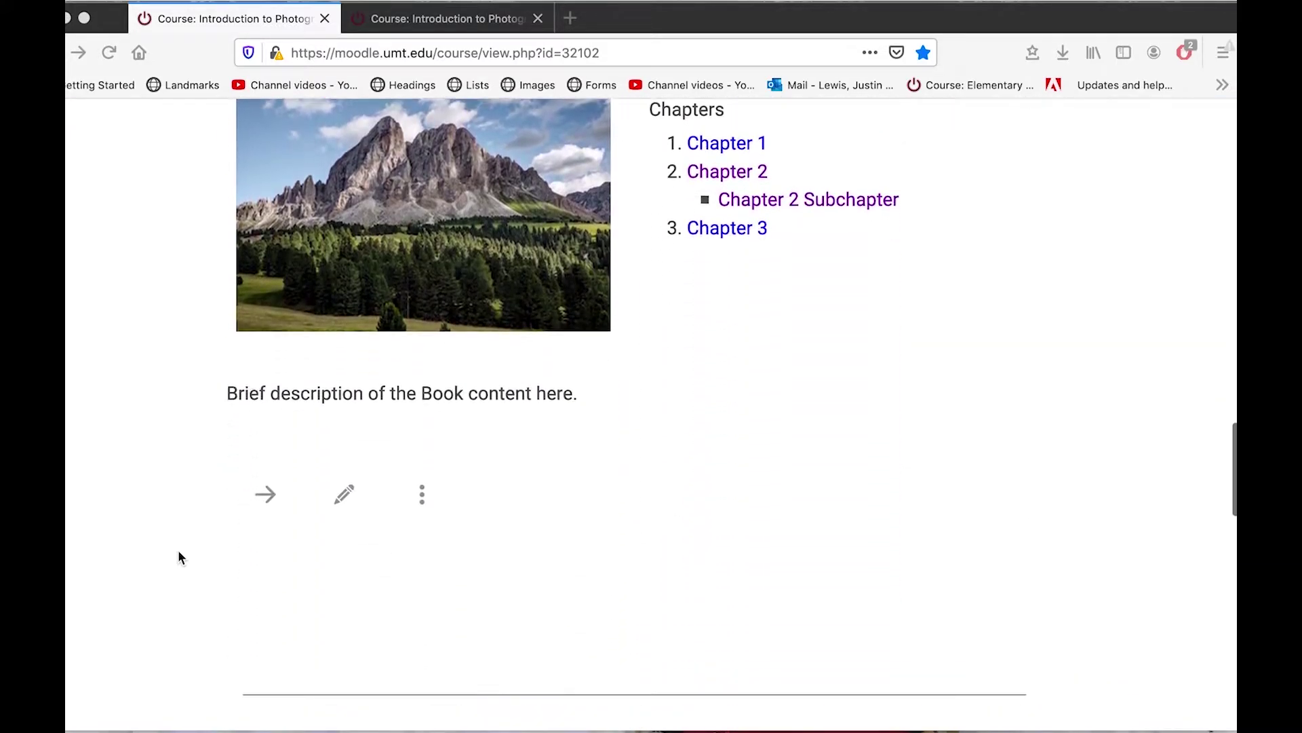
scroll(178, 557, "up", 20)
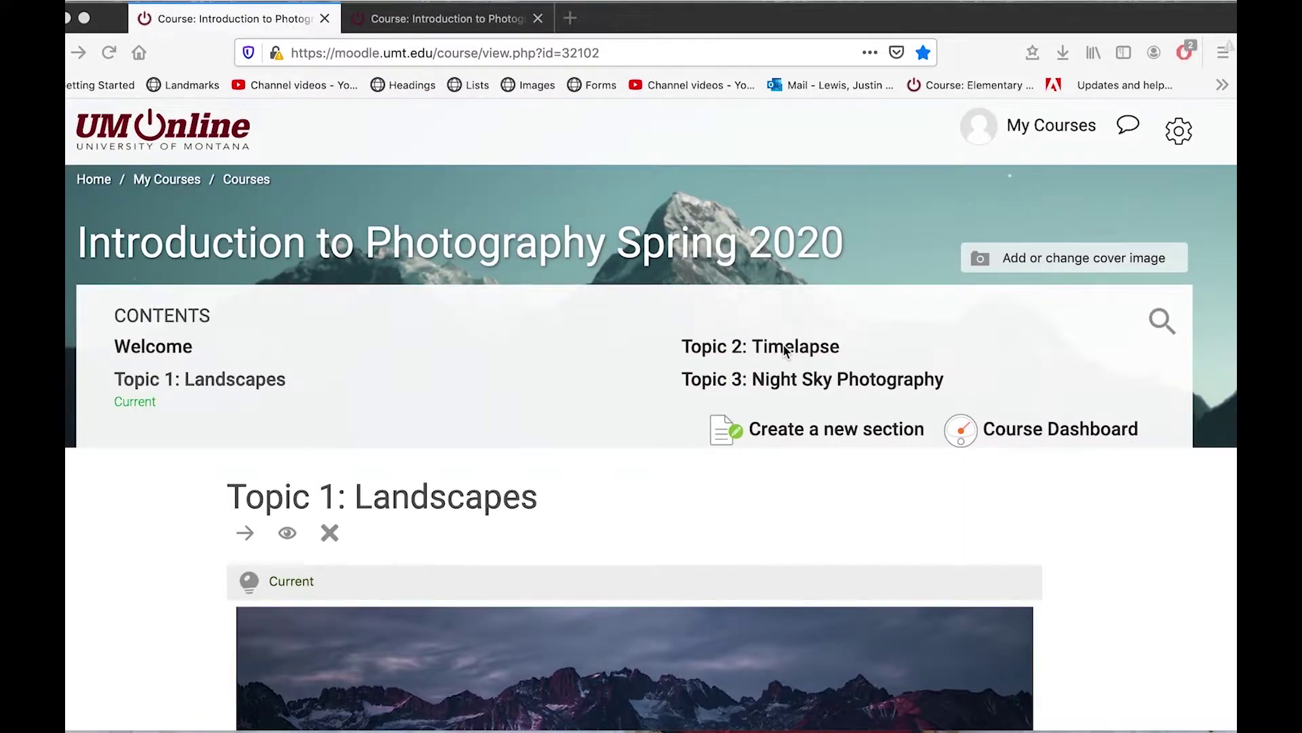
left_click(785, 350)
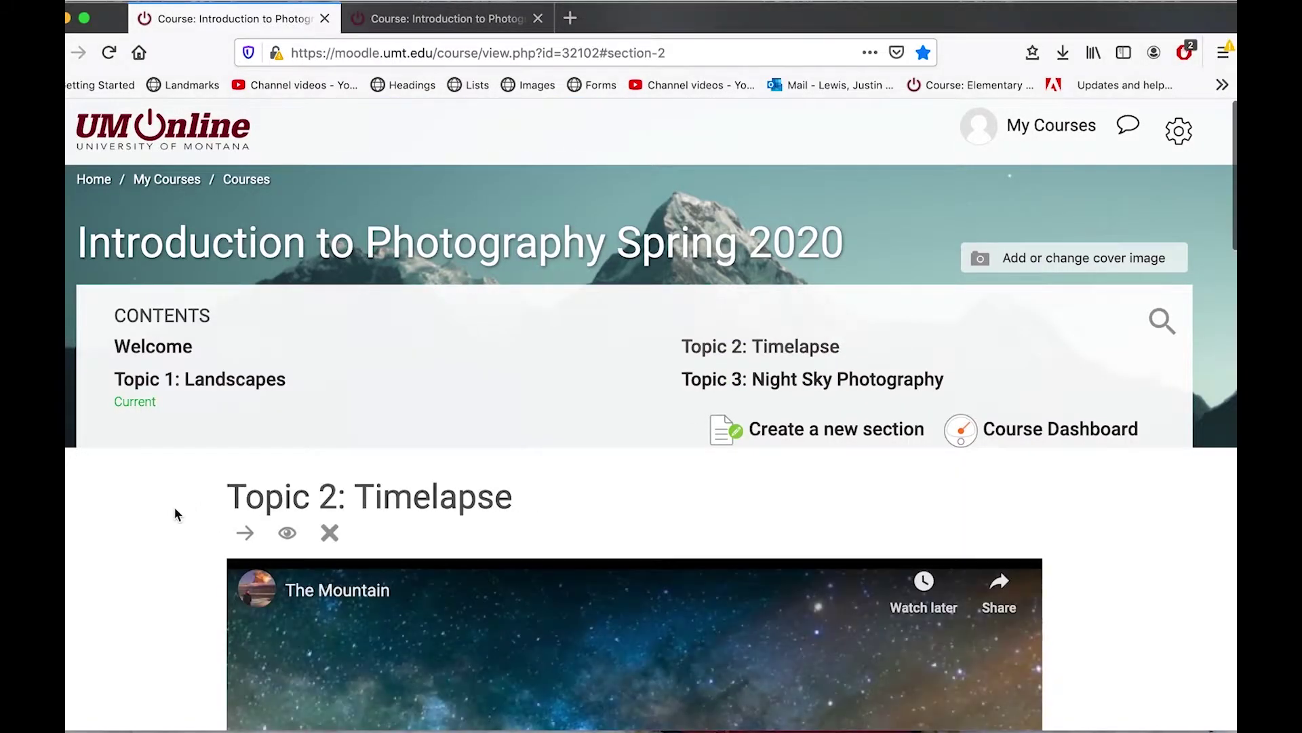
scroll(175, 510, "down", 9)
scroll(175, 514, "down", 10)
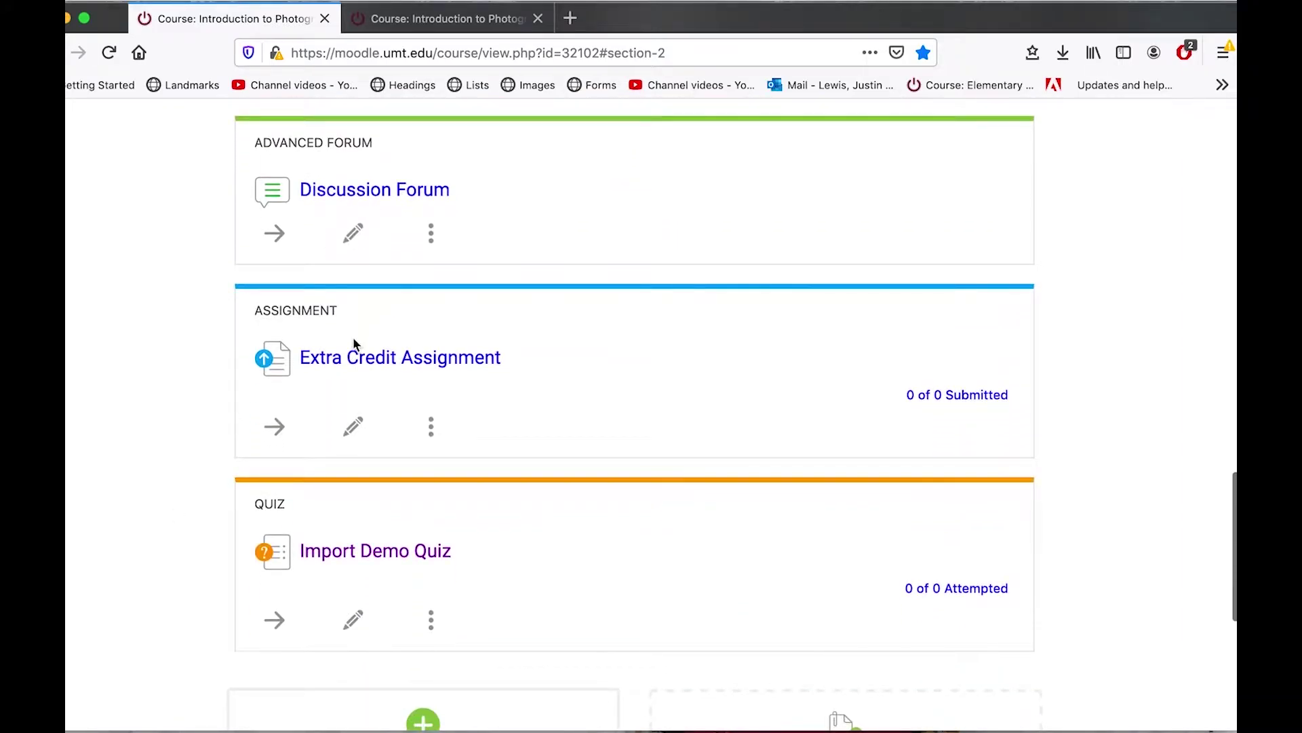
scroll(350, 362, "down", 3)
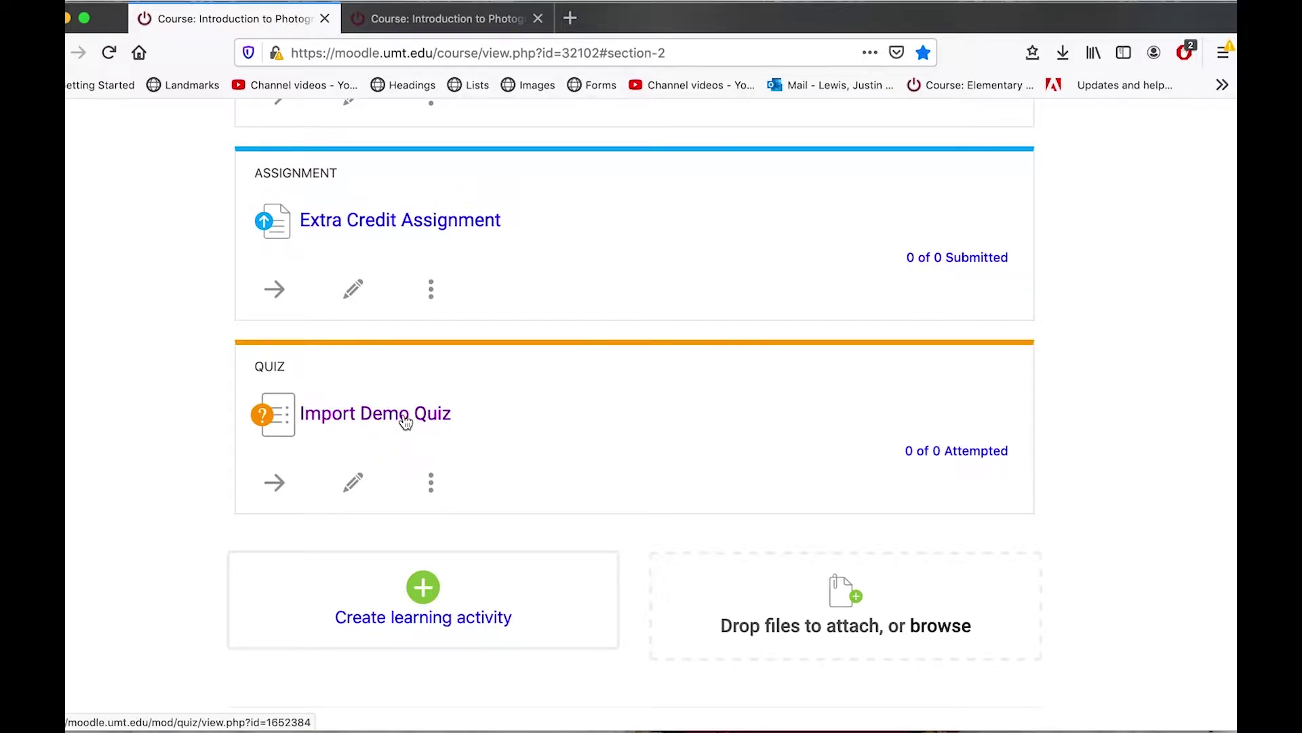
scroll(125, 328, "up", 15)
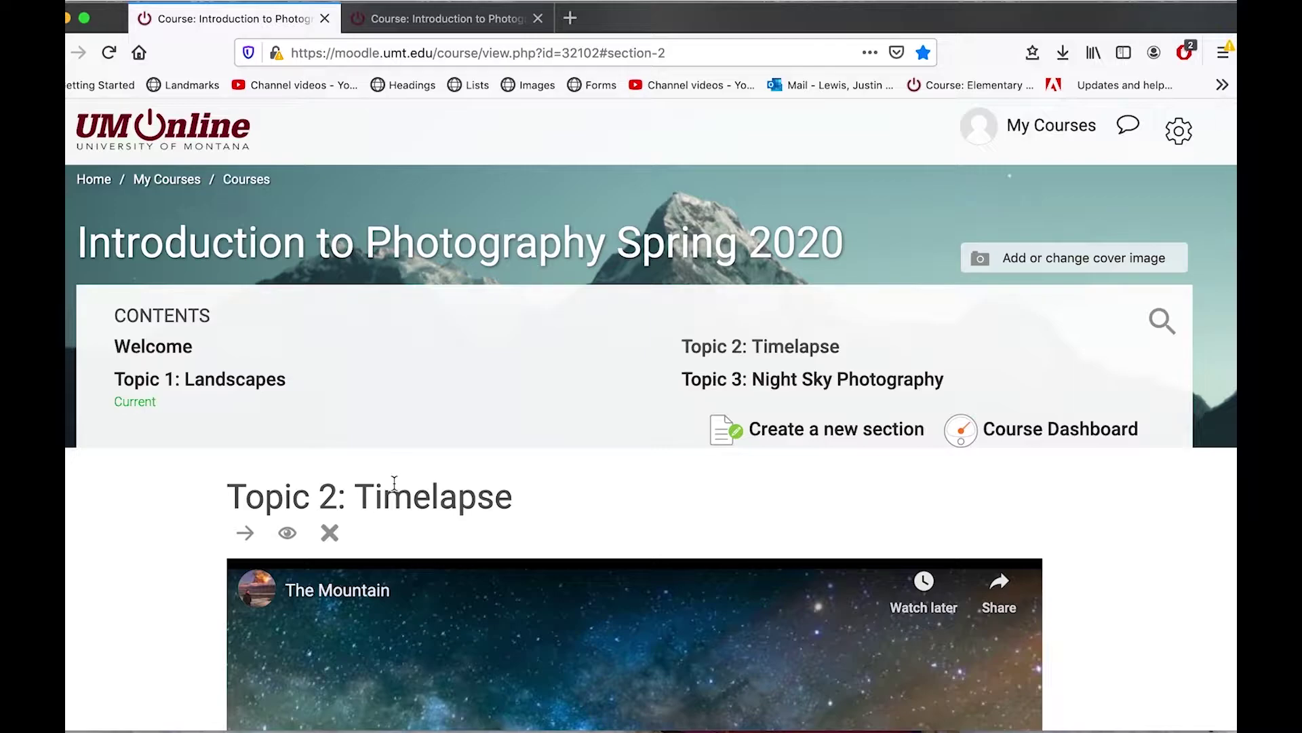
Back up the Spring 2020 Photography course through Course administration > Backup, using the default settings.
left_click(1178, 130)
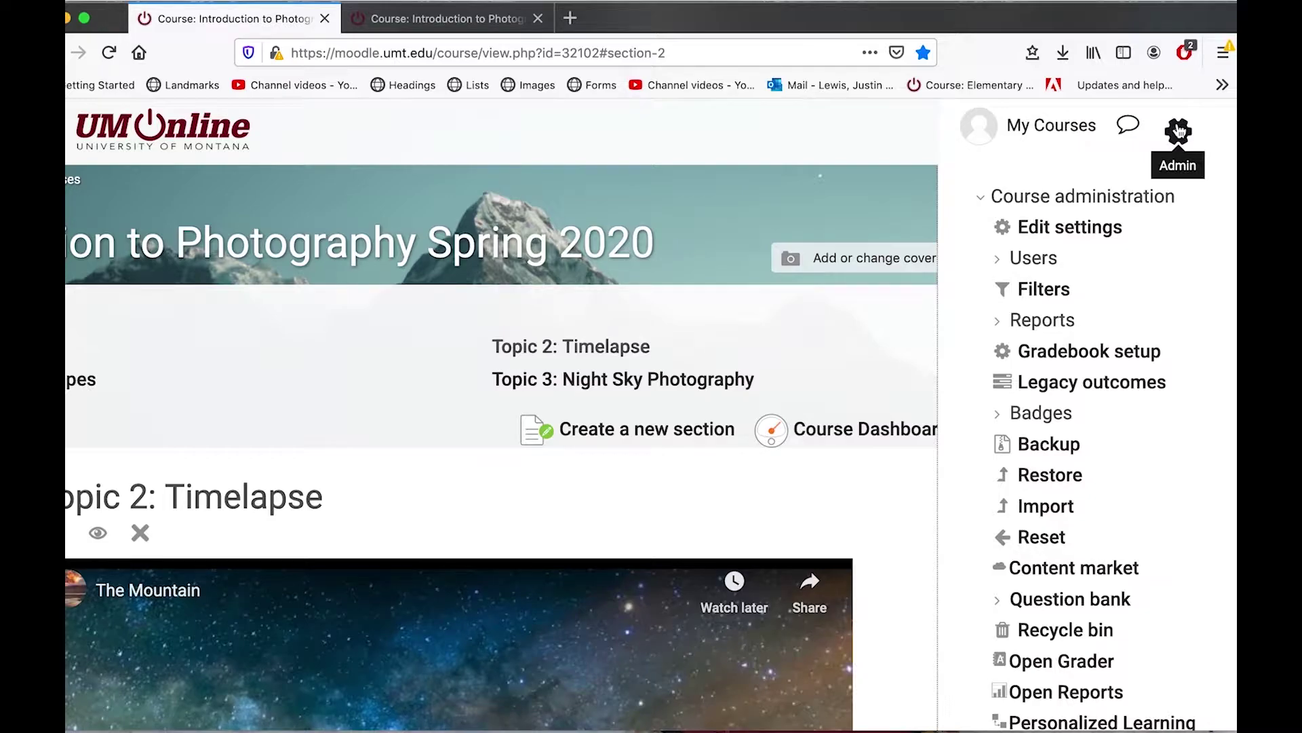
left_click(1053, 451)
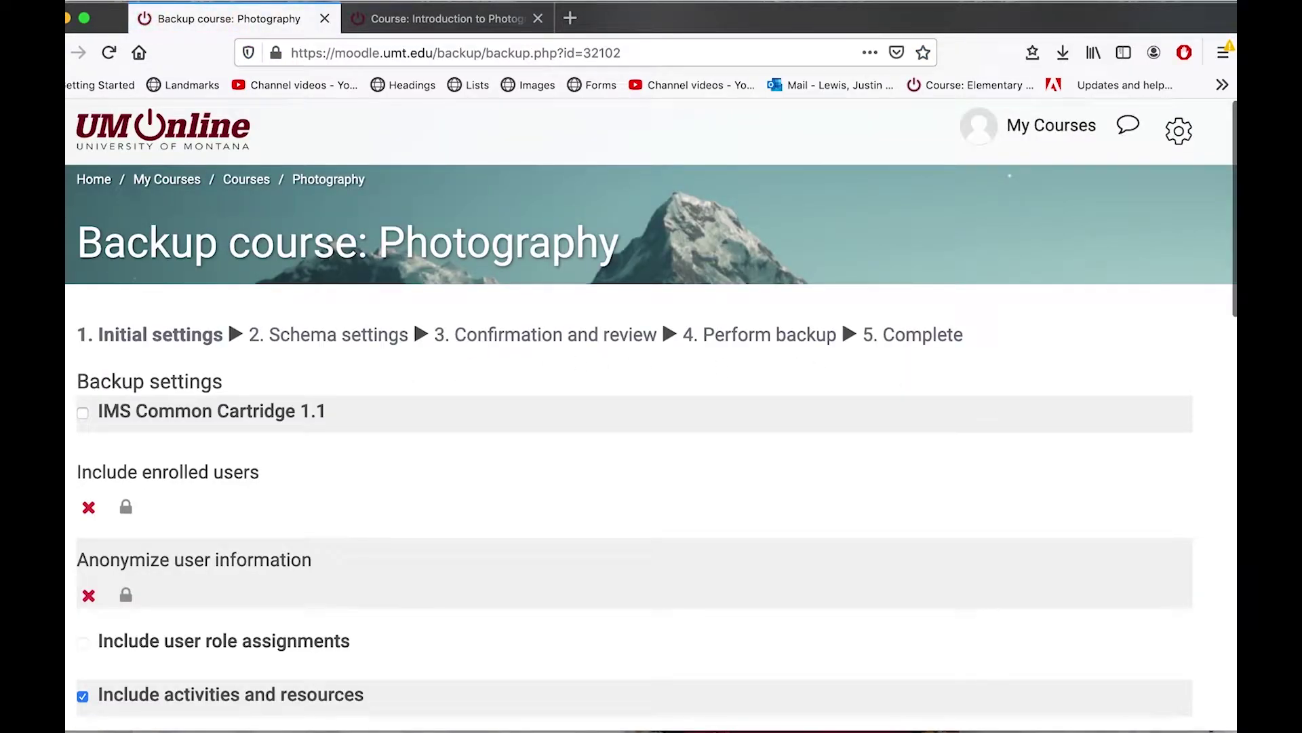
scroll(651, 440, "down", 4)
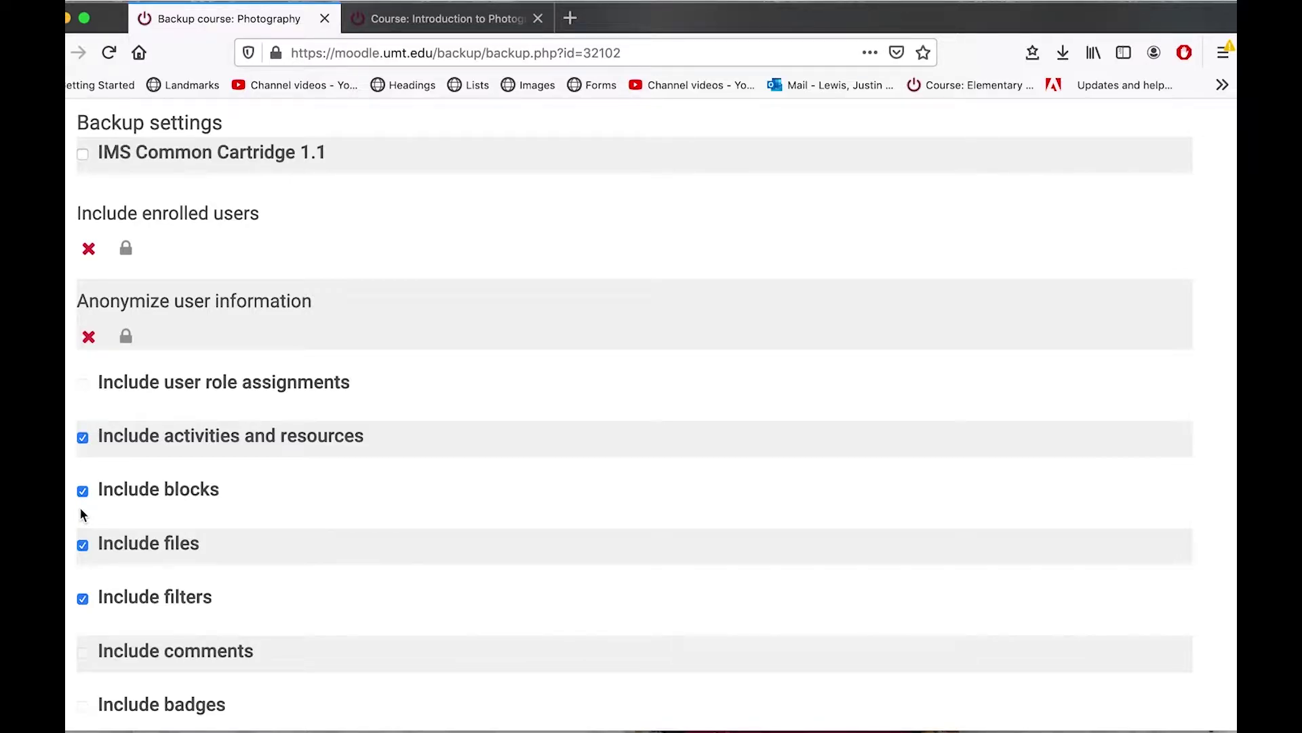
scroll(79, 513, "down", 10)
left_click(166, 473)
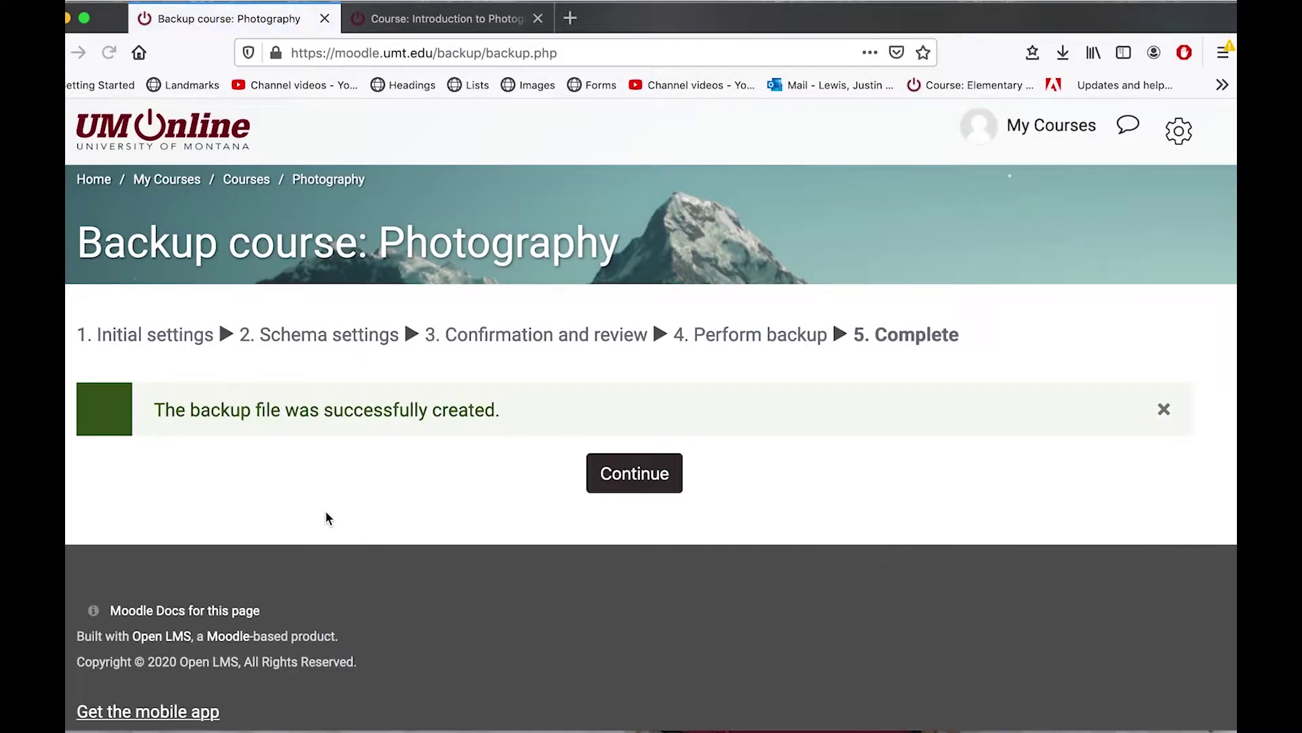
Check that the 3.1MB backup is in the user private backup area, then return to Photography Spring 2020.
left_click(635, 484)
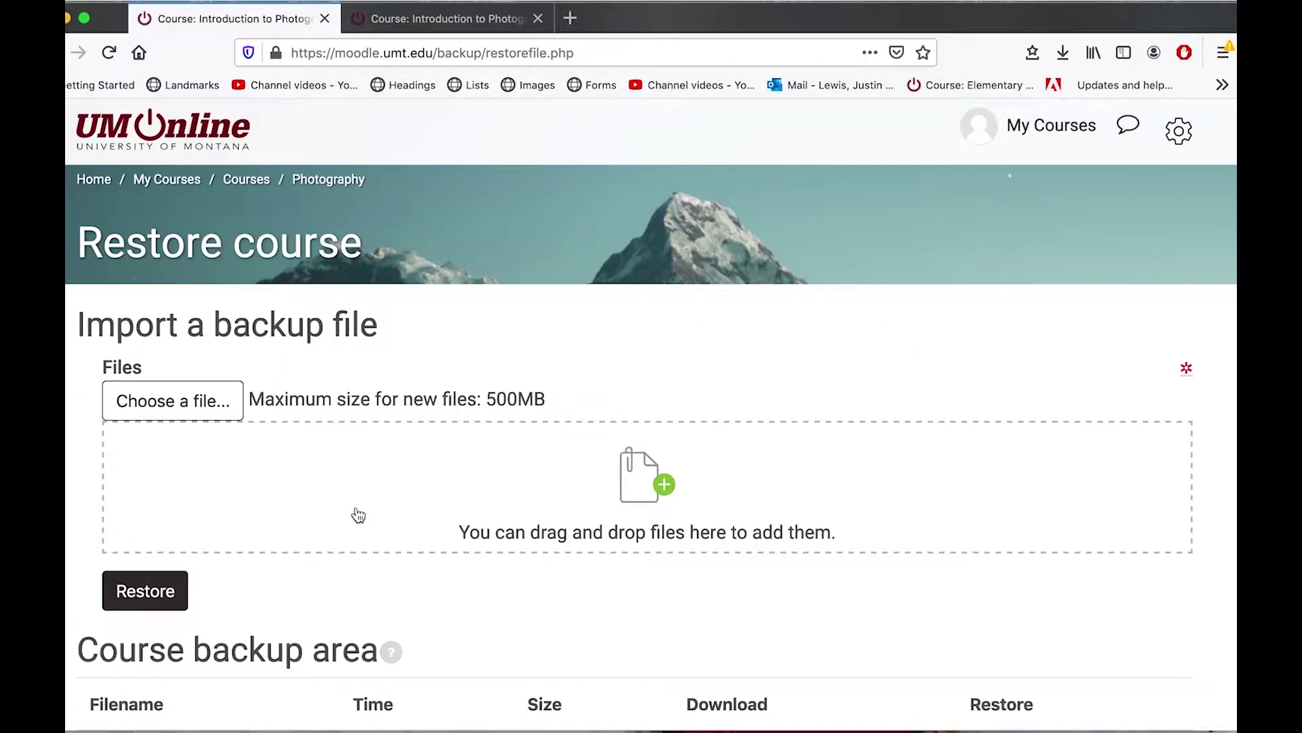
scroll(651, 418, "down", 10)
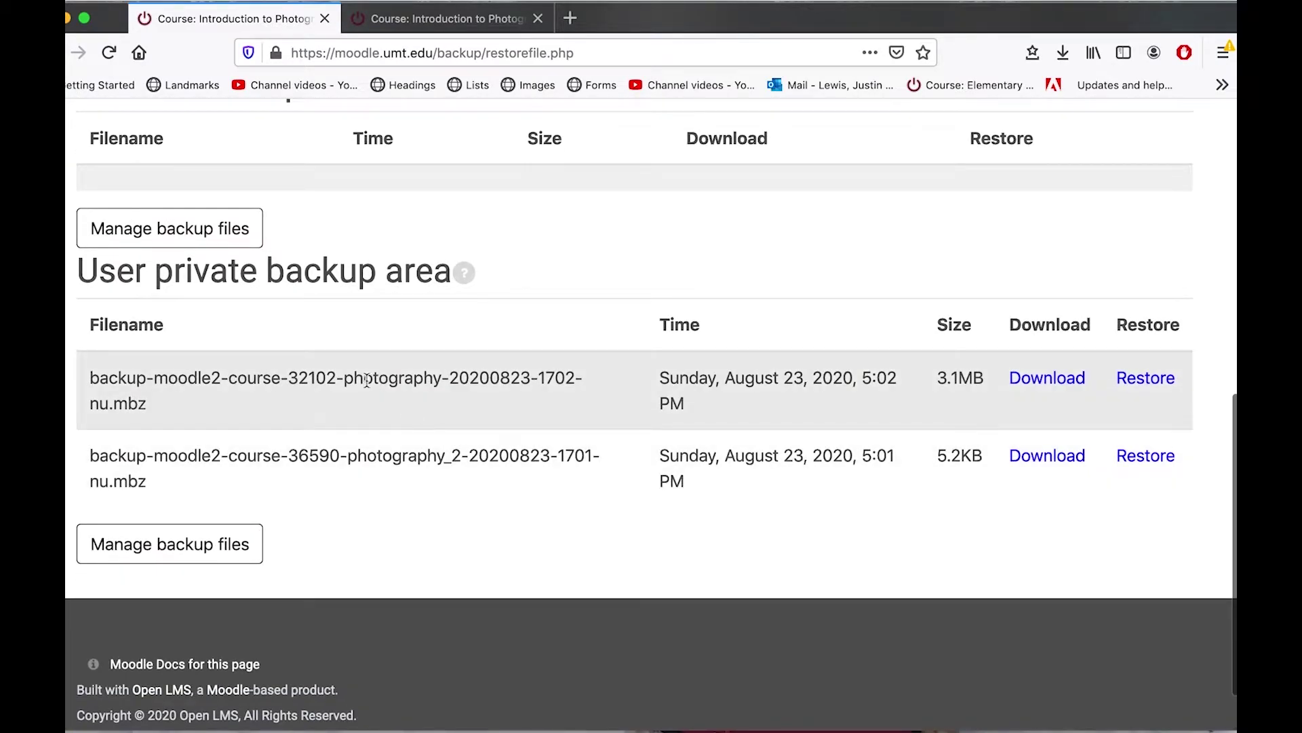
scroll(417, 413, "up", 10)
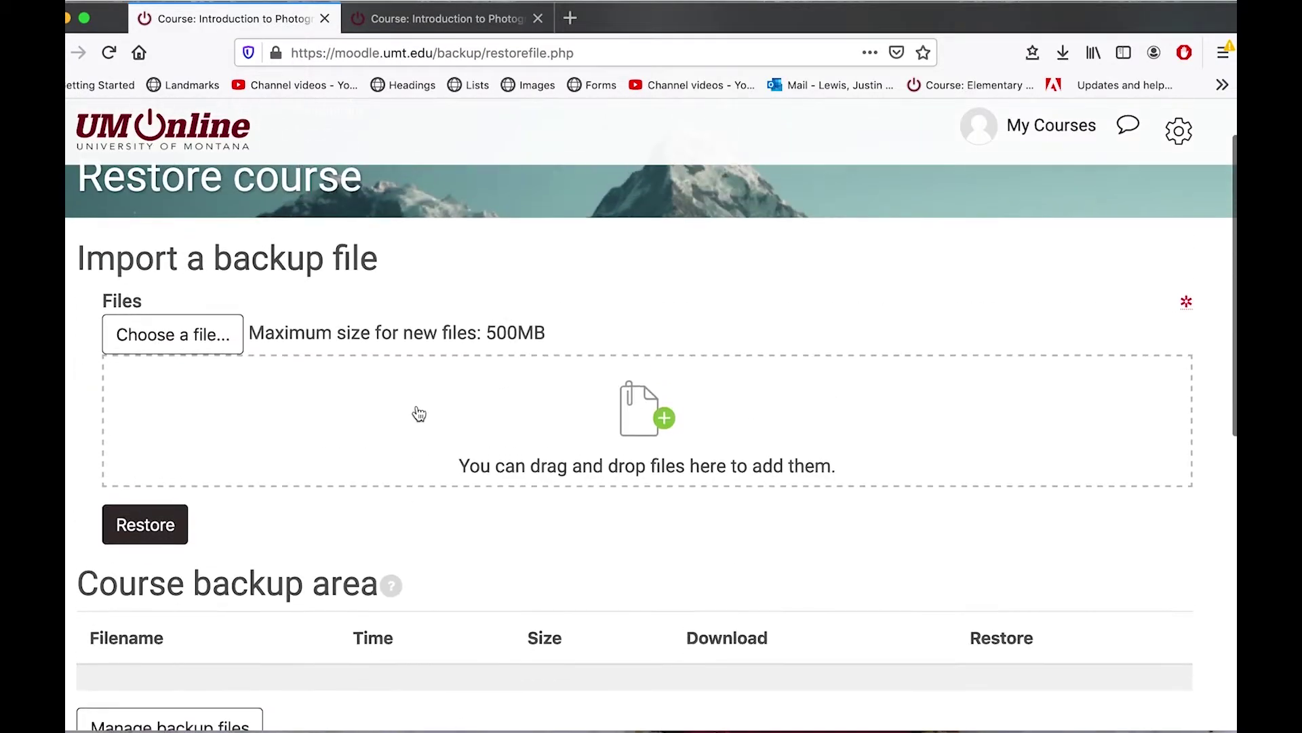
left_click(332, 180)
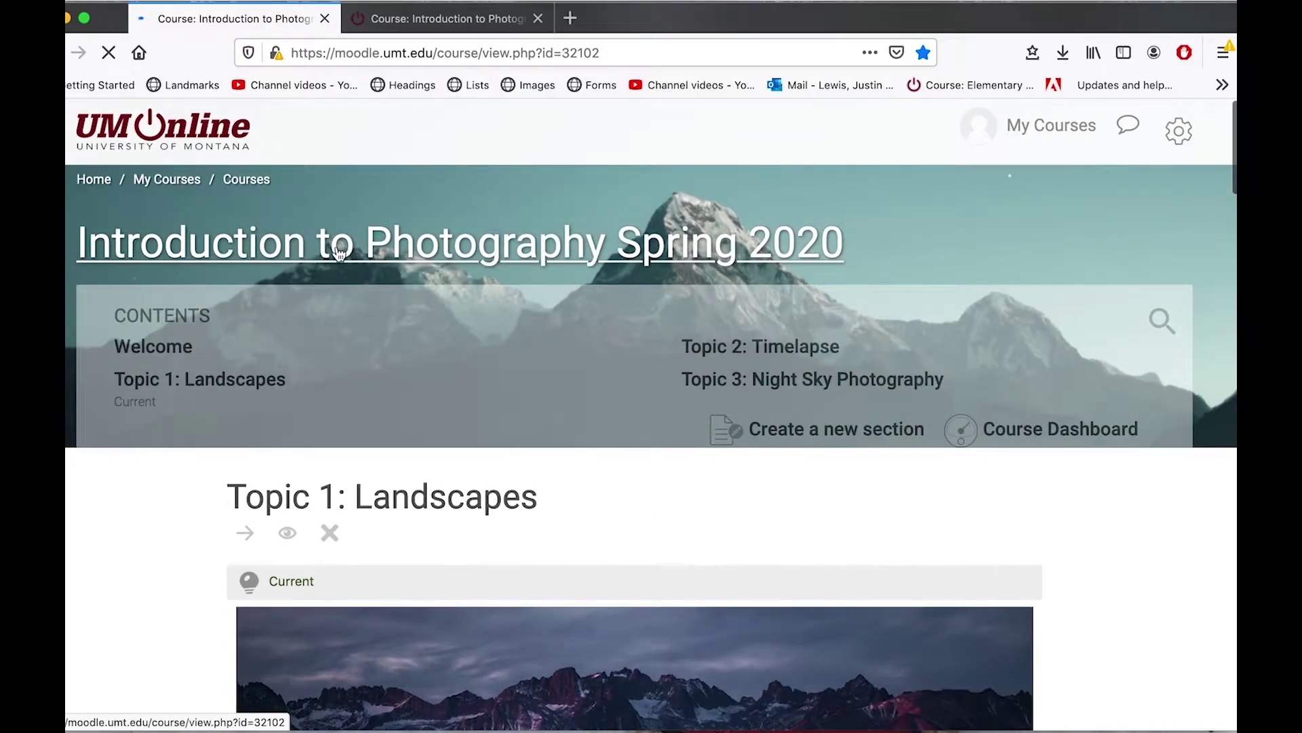
Open Course administration > Import for the Fall 2020 Photography course.
left_click(437, 19)
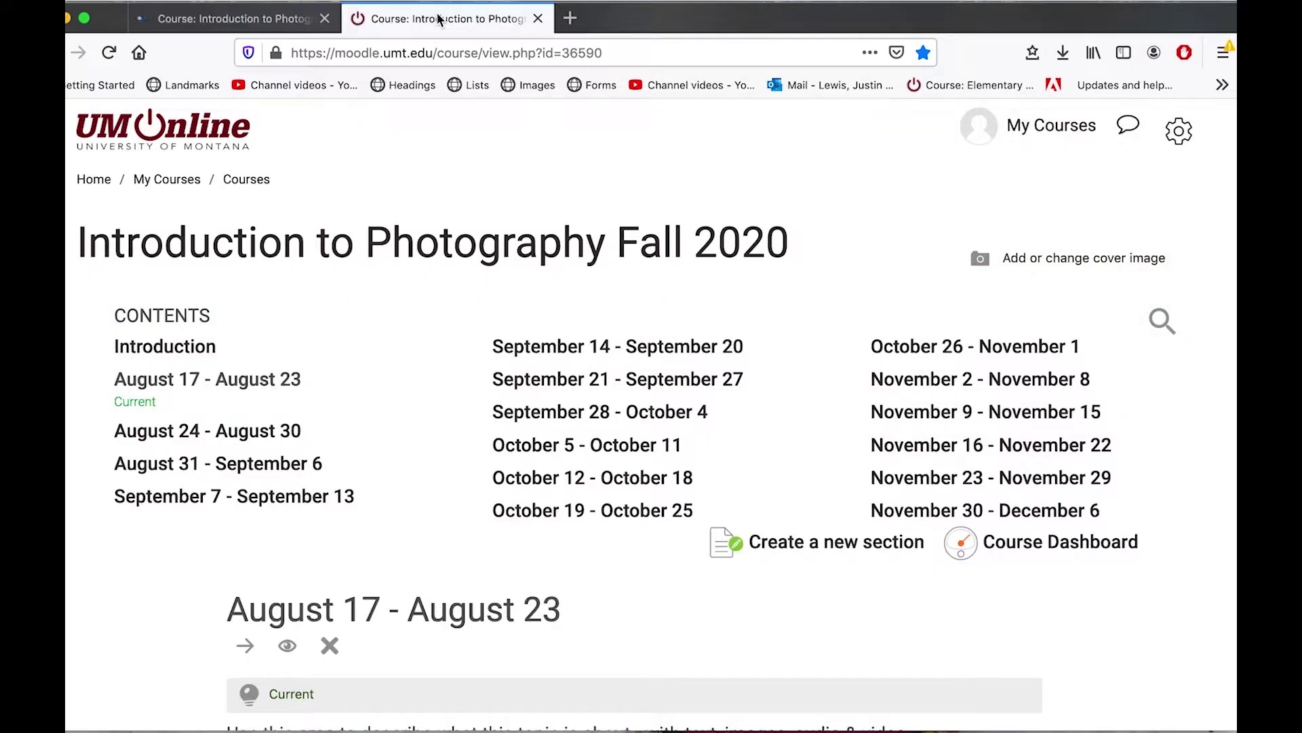
scroll(299, 399, "down", 3)
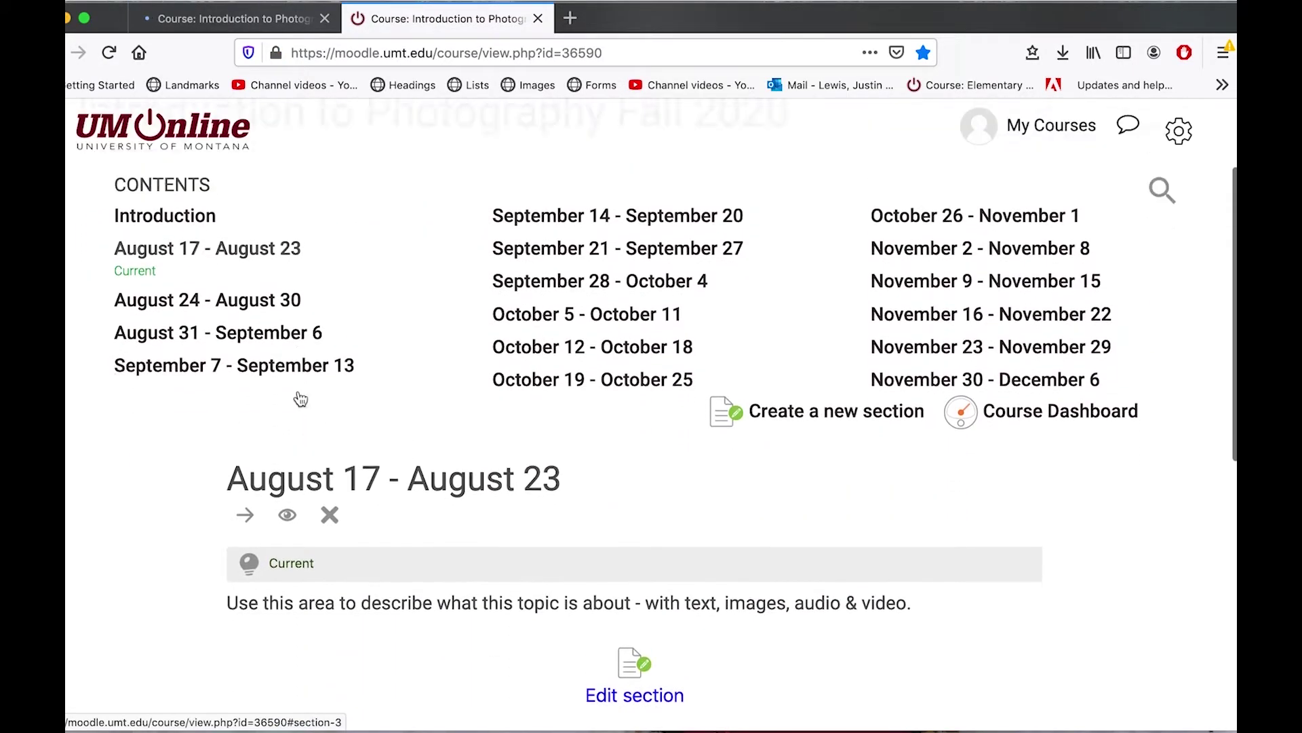
scroll(300, 399, "up", 3)
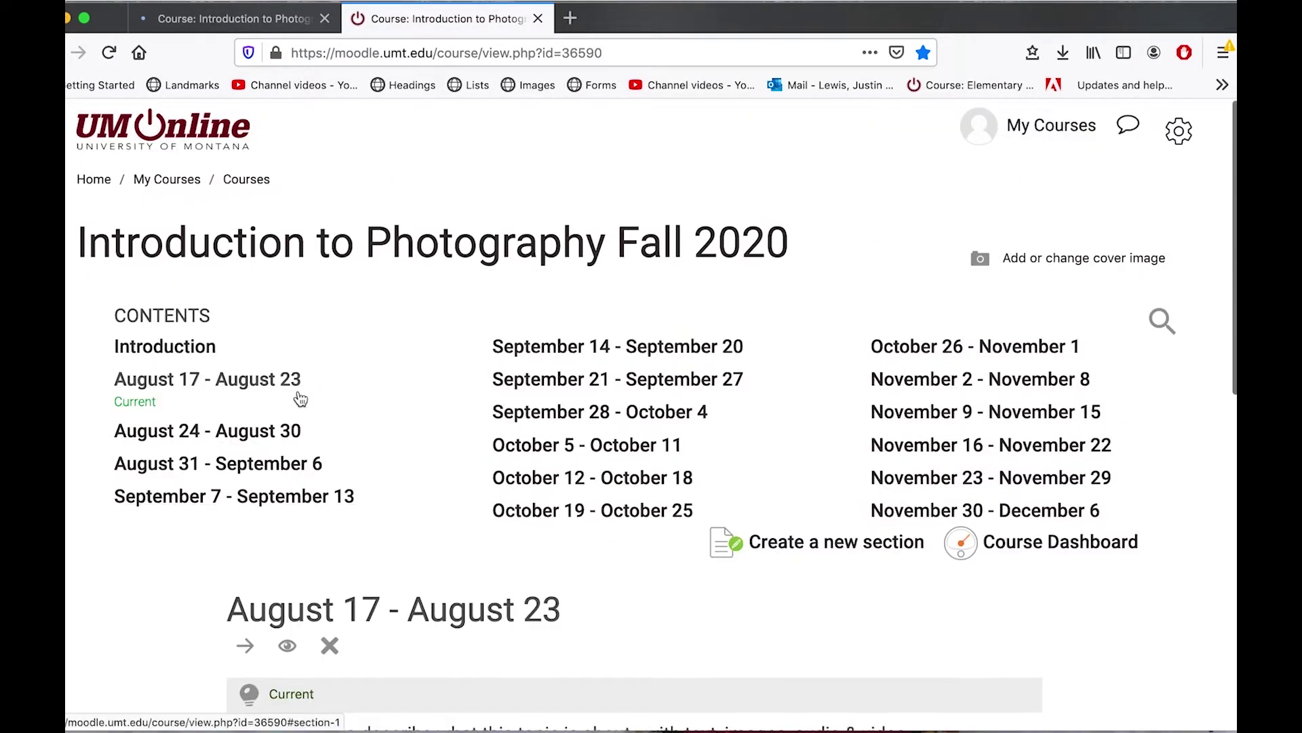
left_click(1181, 136)
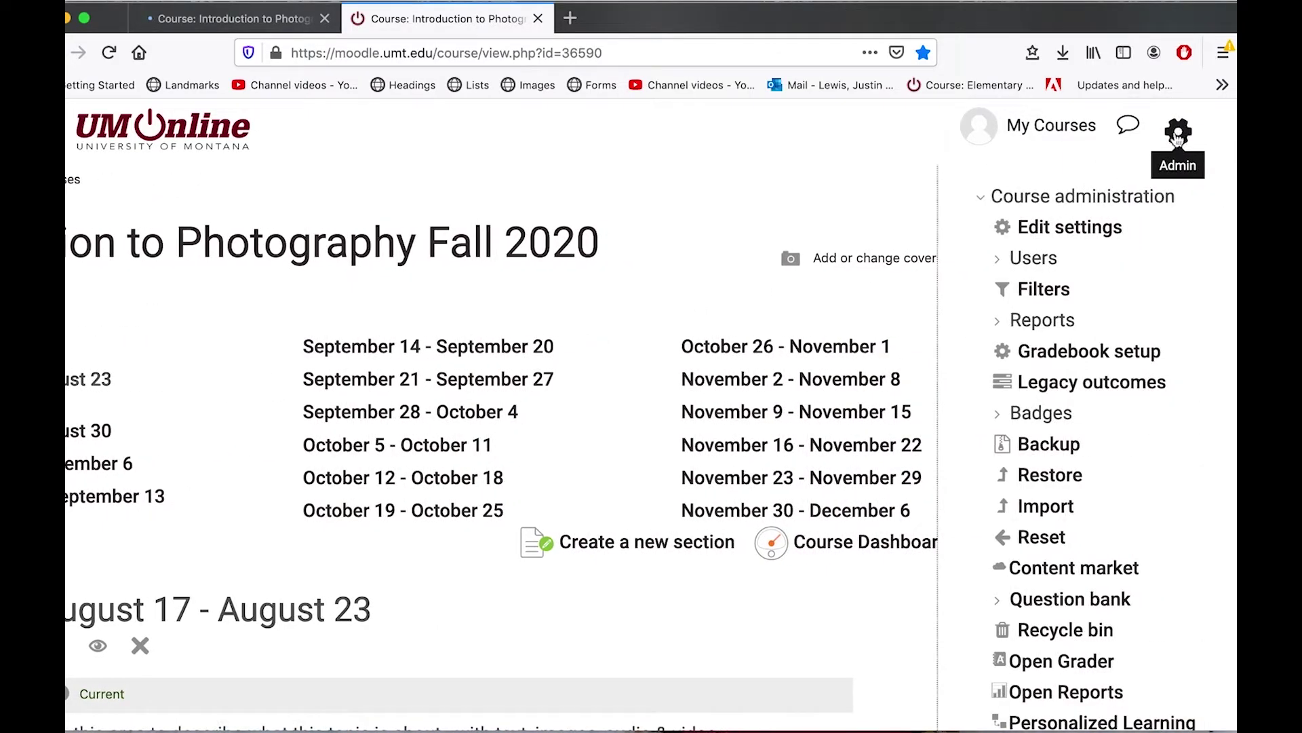
left_click(1043, 510)
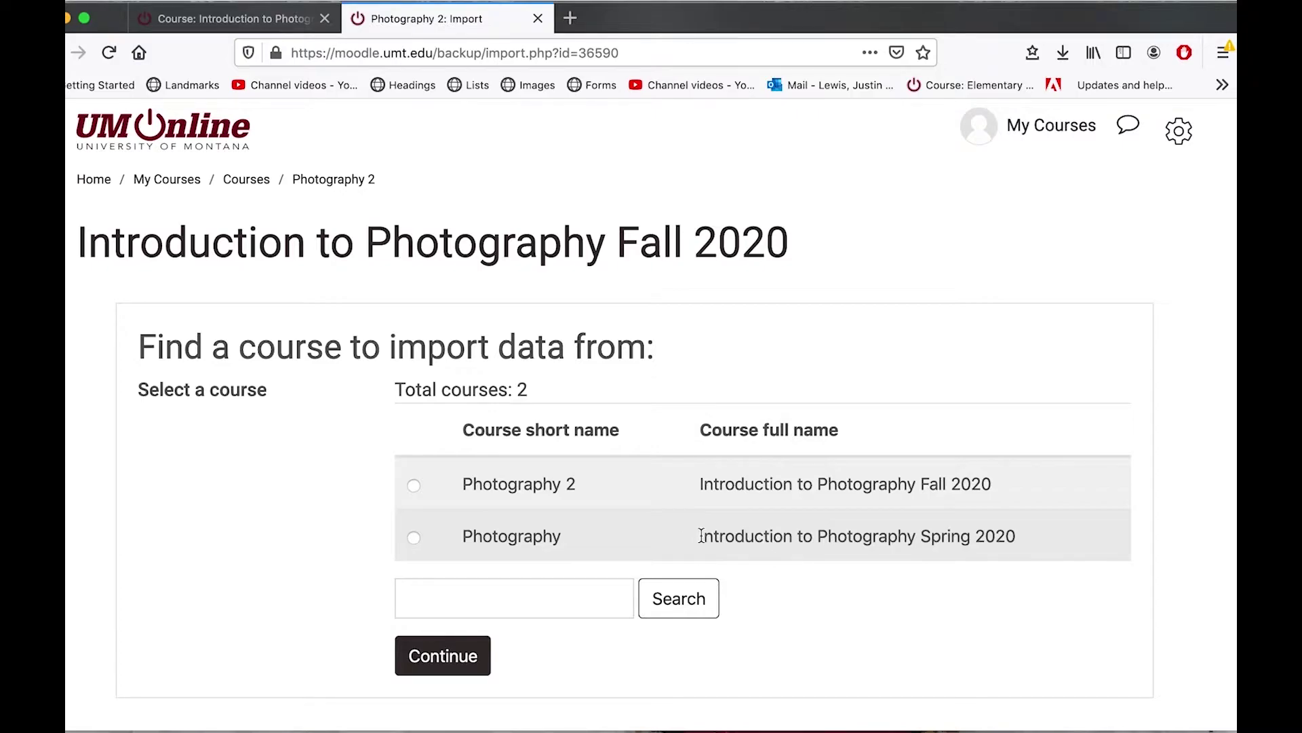
Search for the Introduction to Photography Spring 2020 course, select it as the import source, and continue.
left_click(456, 605)
type("Introduction to Photography Spring 2020")
left_click(677, 599)
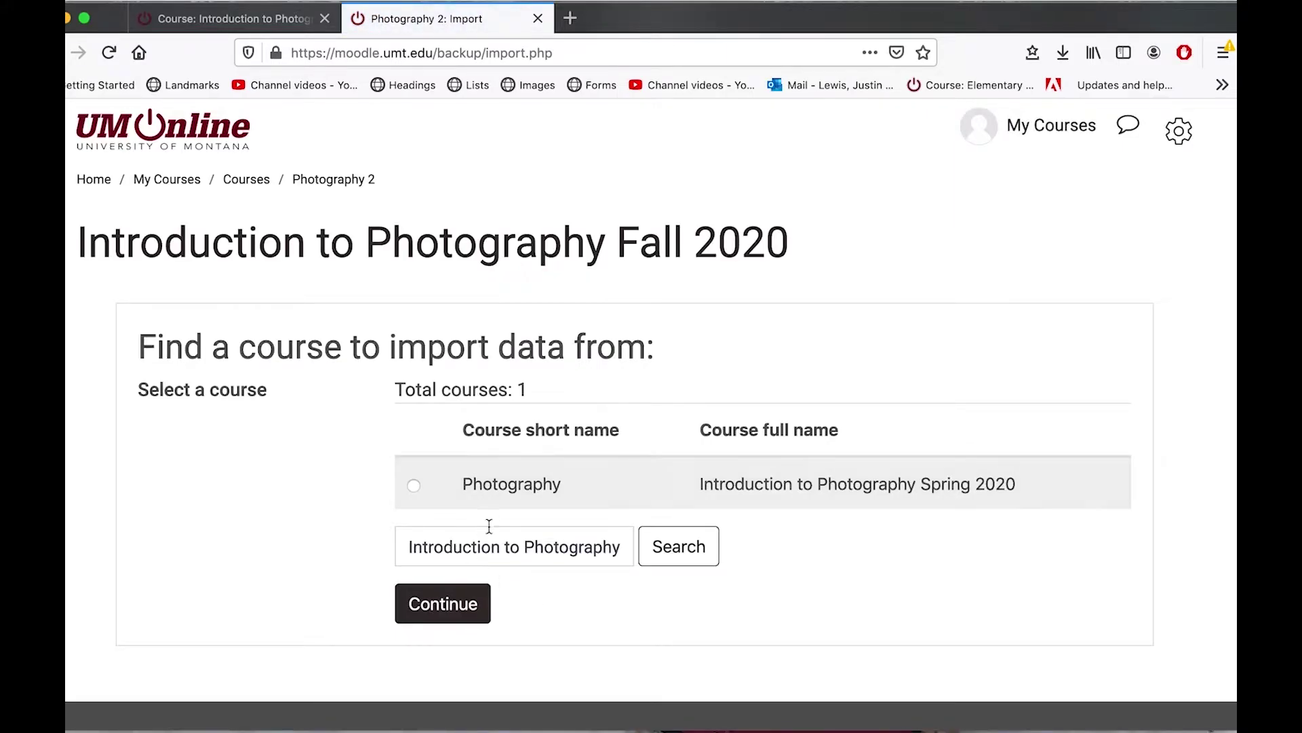
left_click(414, 484)
left_click(445, 614)
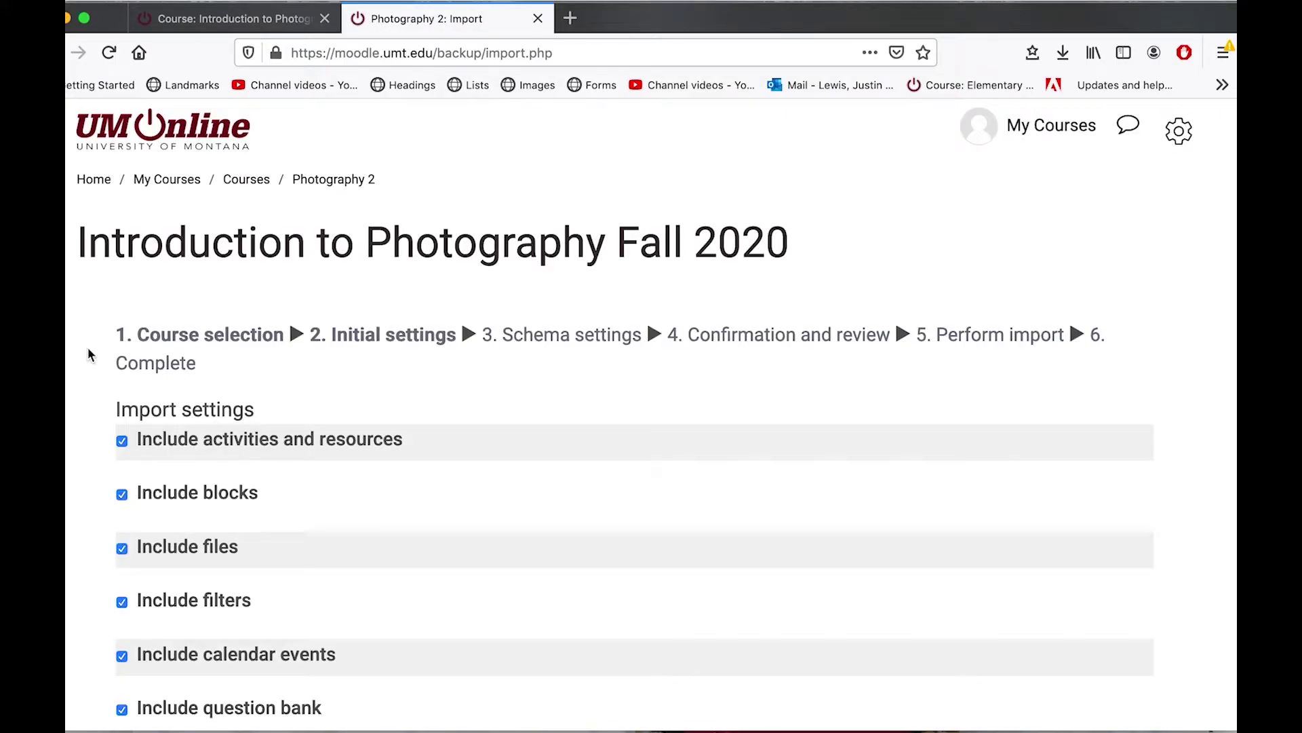
Run the import with default settings and return to the Fall 2020 course showing Topics 1–3.
scroll(89, 351, "down", 3)
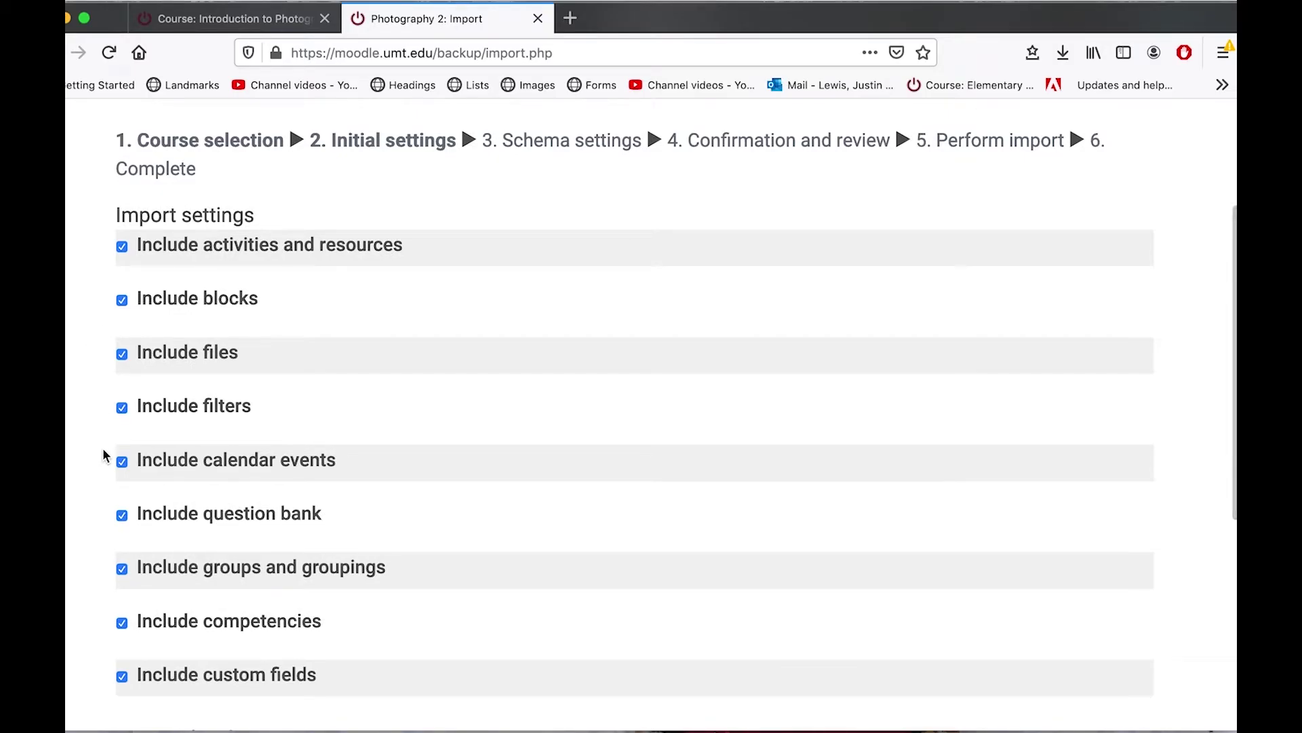
scroll(105, 455, "down", 6)
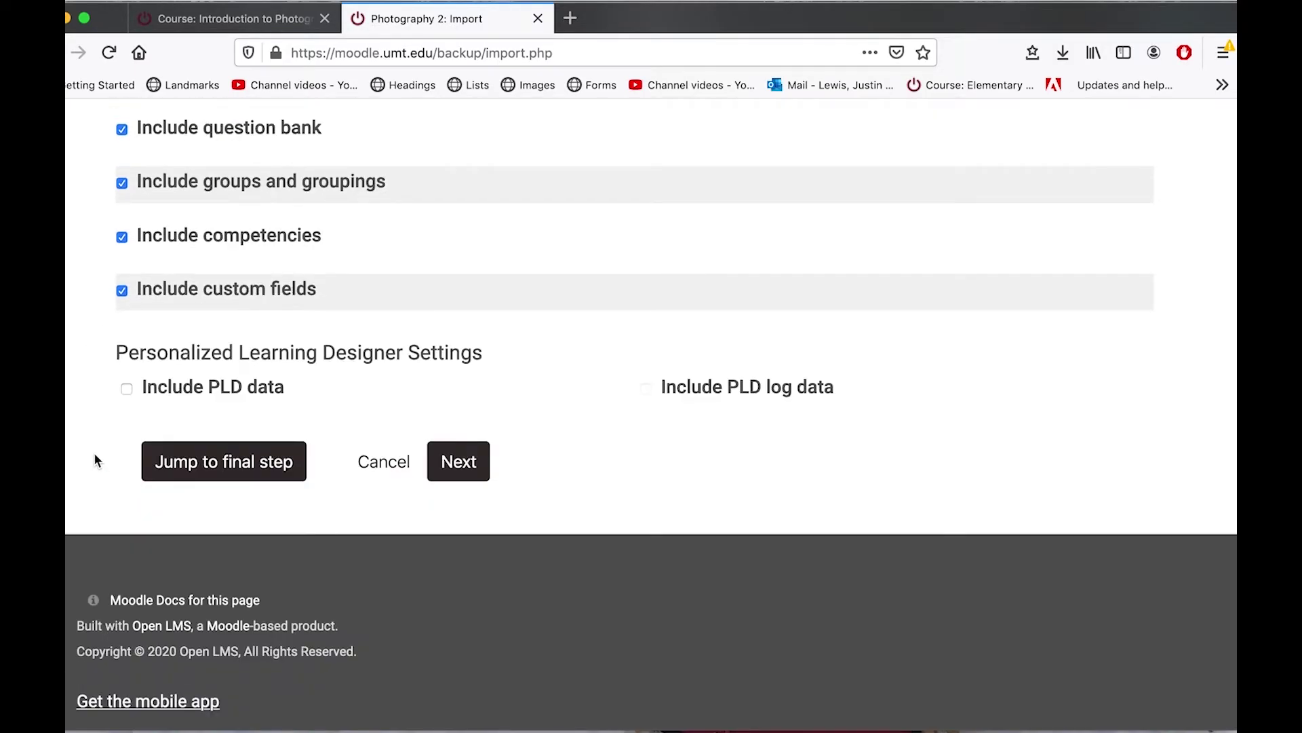
left_click(216, 463)
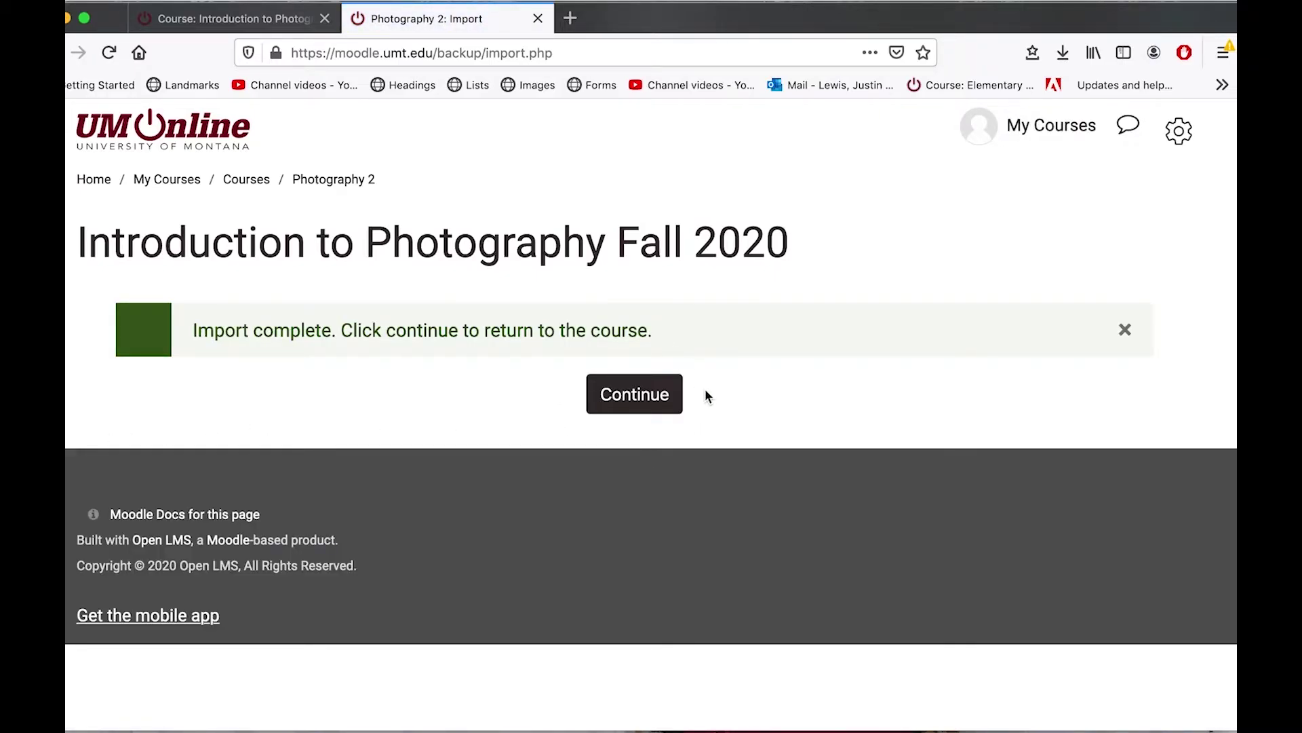
left_click(637, 398)
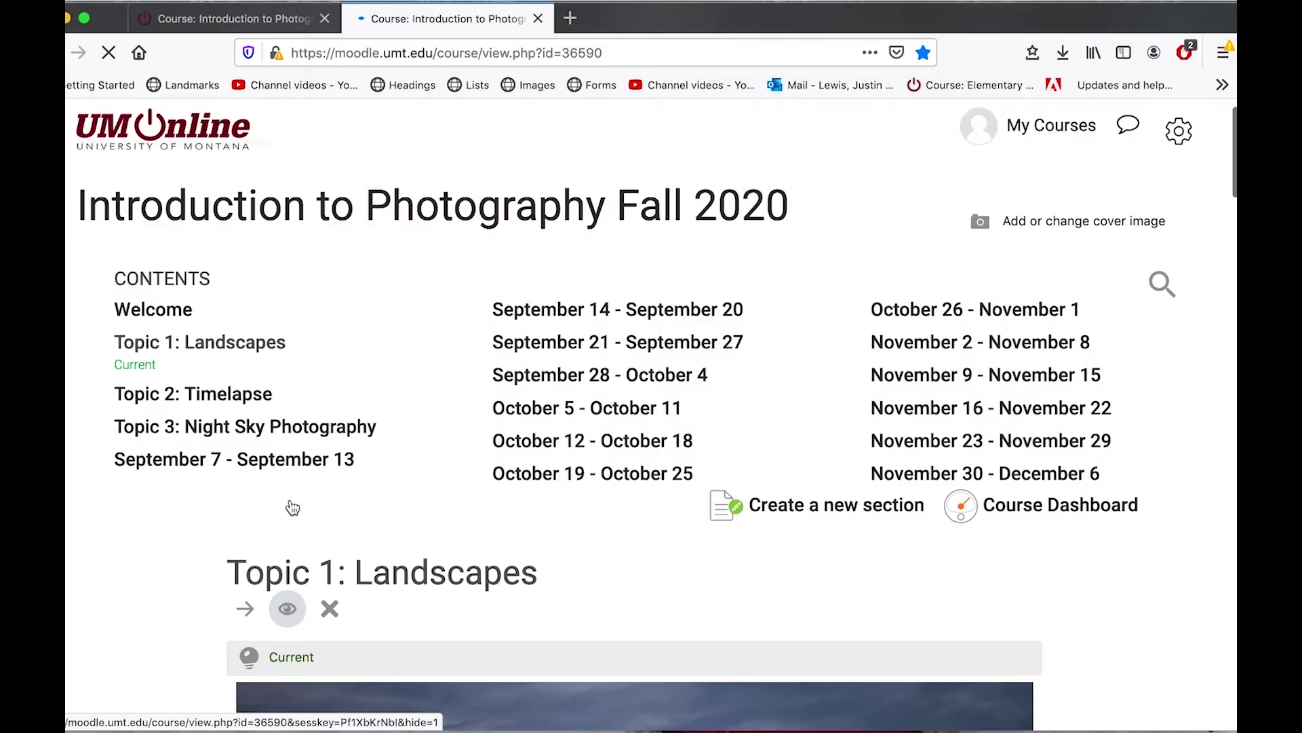
left_click(198, 399)
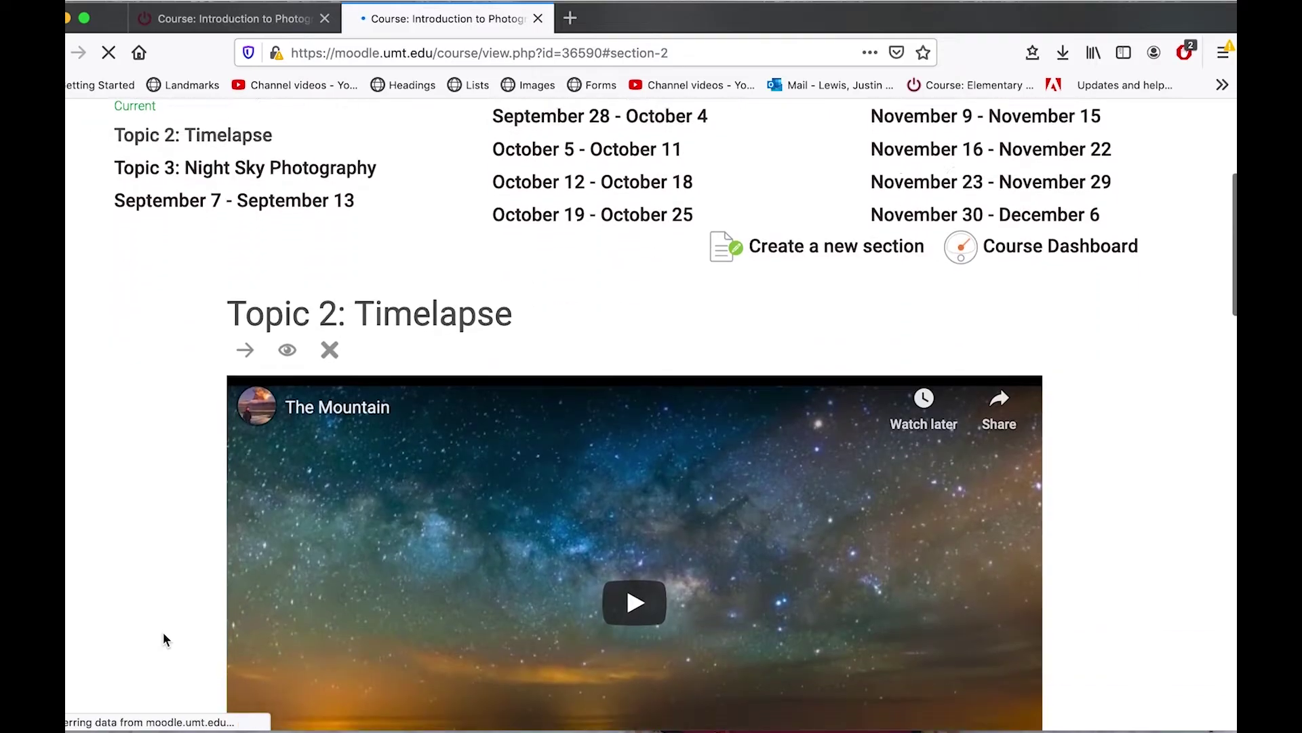
scroll(163, 632, "down", 18)
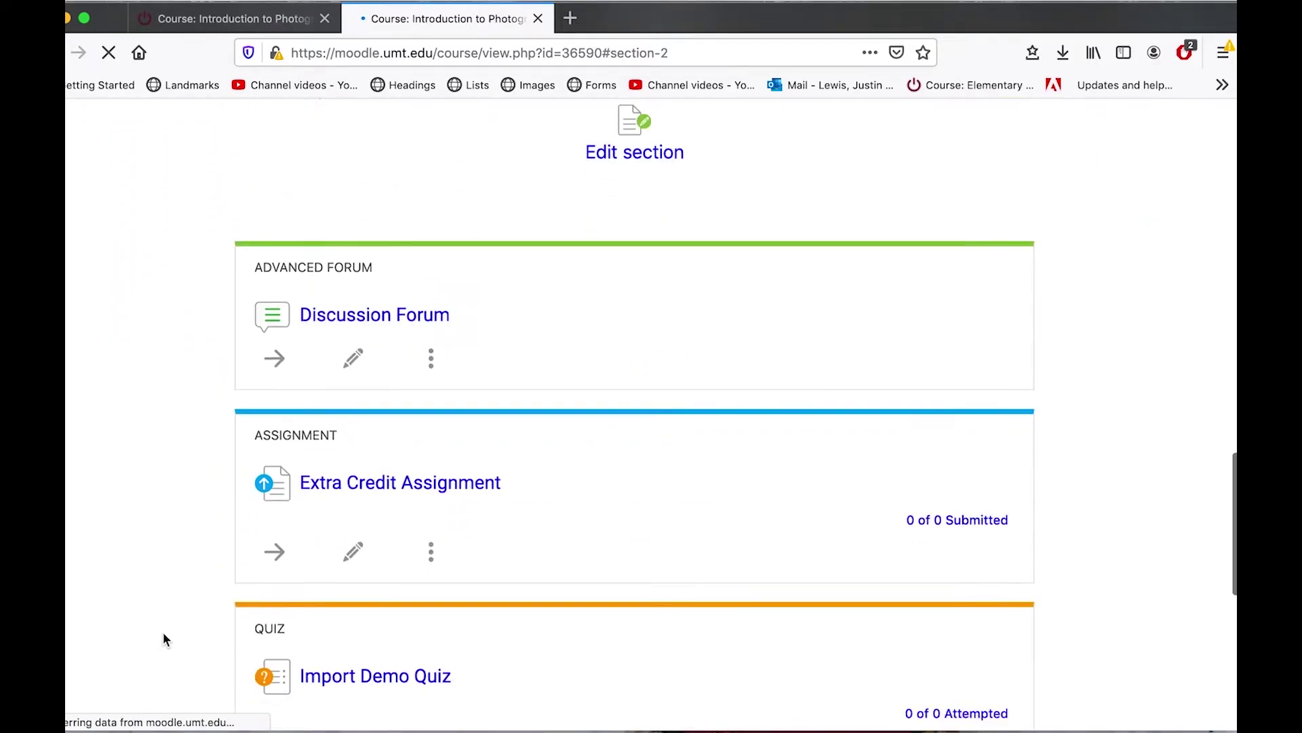
scroll(163, 632, "down", 1)
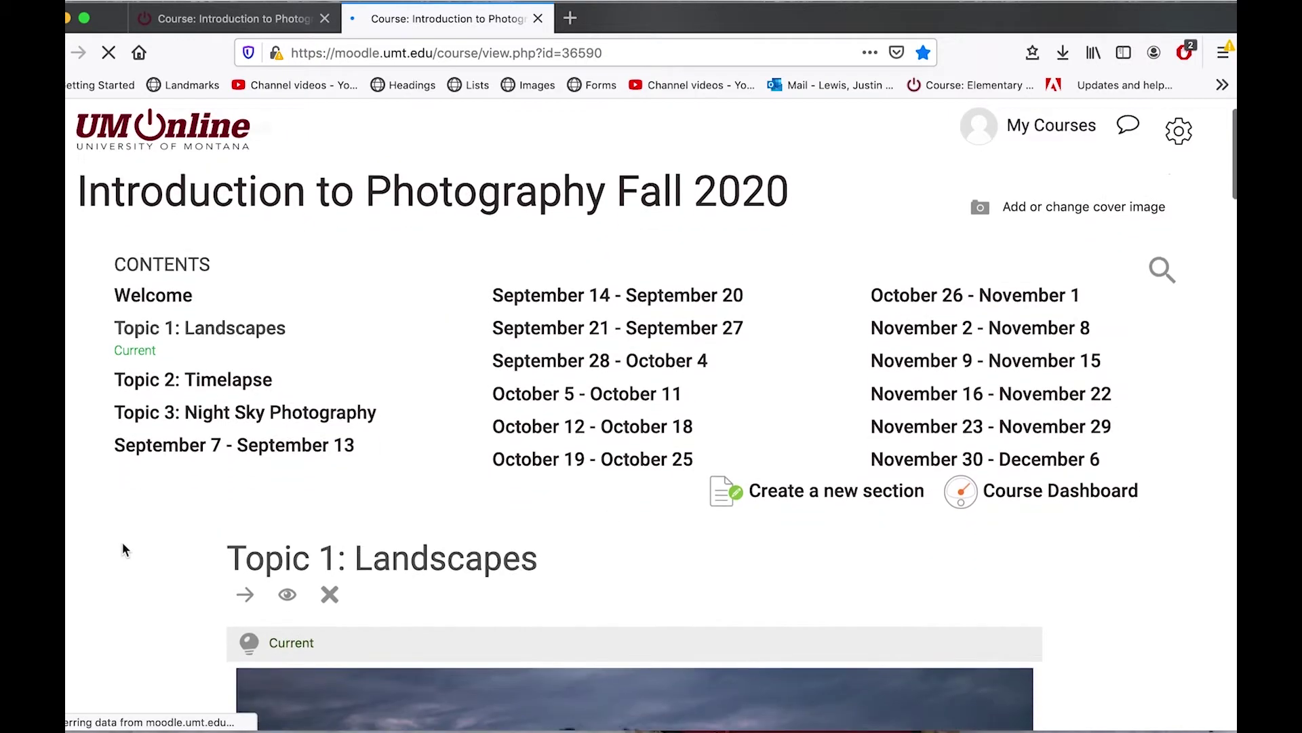
scroll(122, 542, "down", 4)
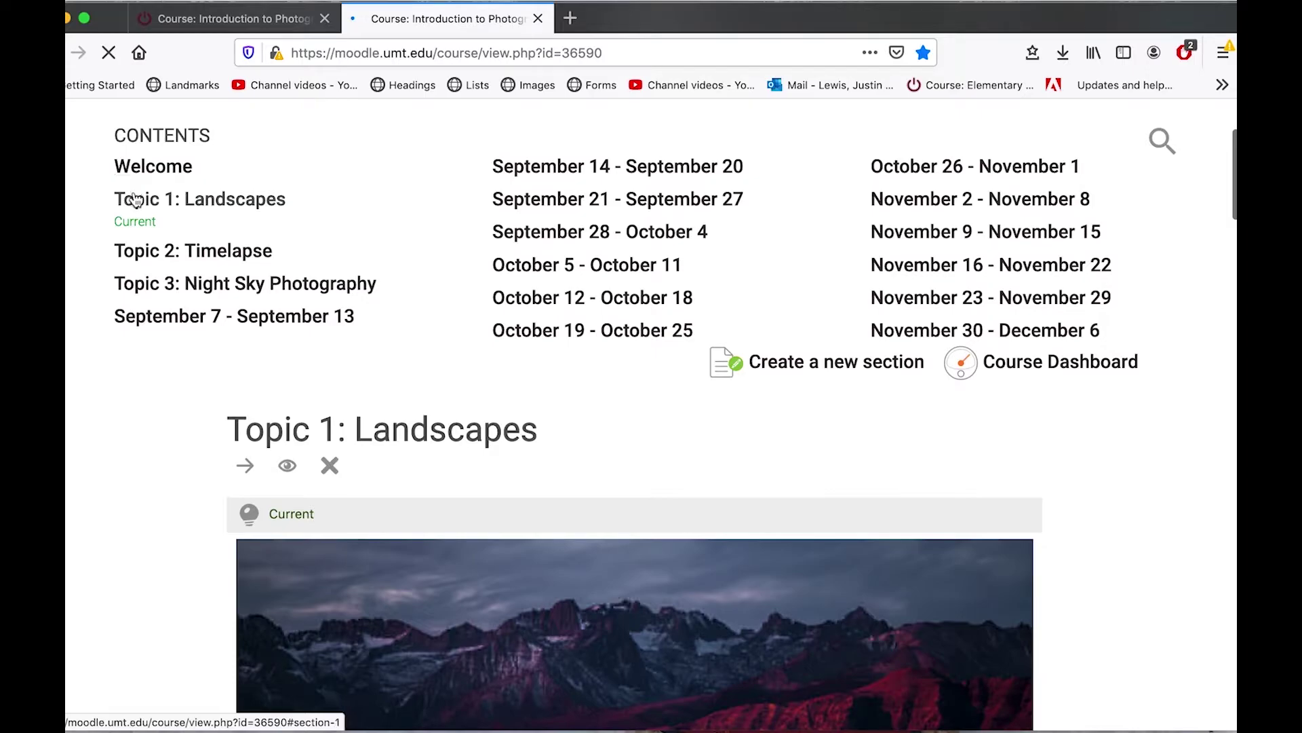
left_click(188, 20)
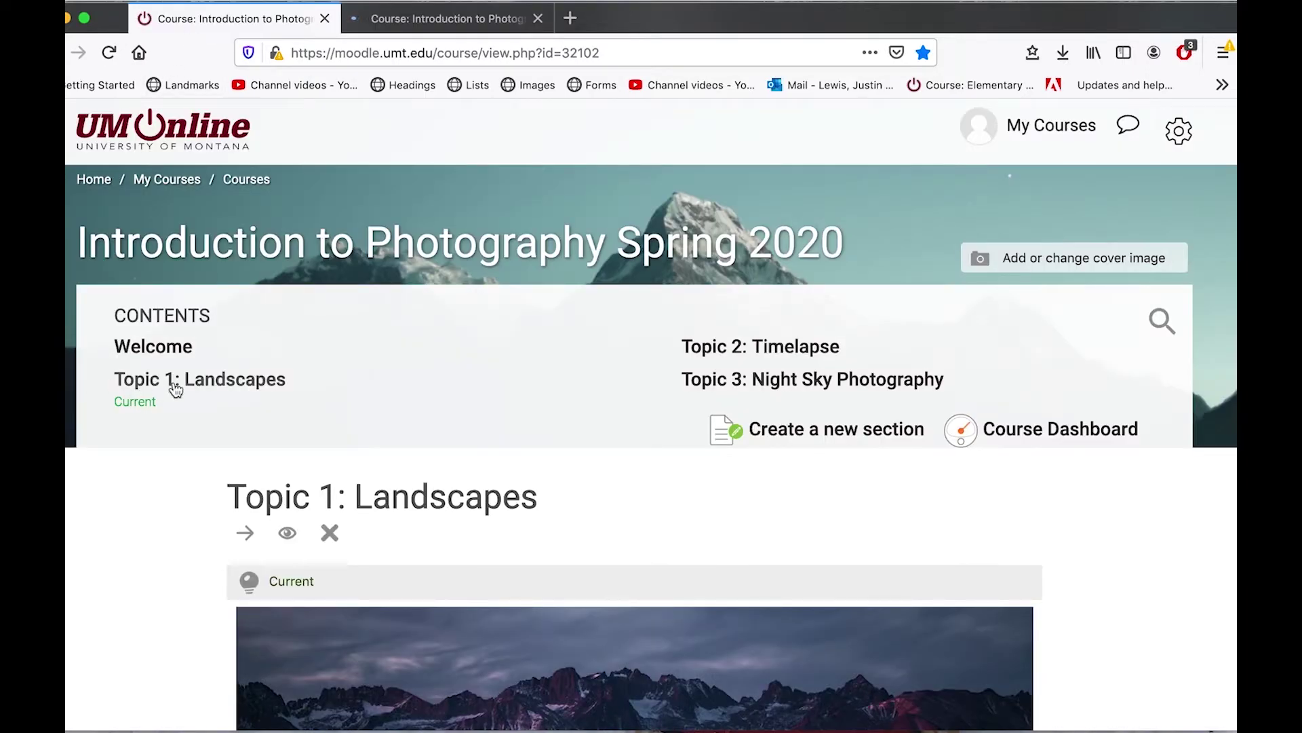
left_click(434, 21)
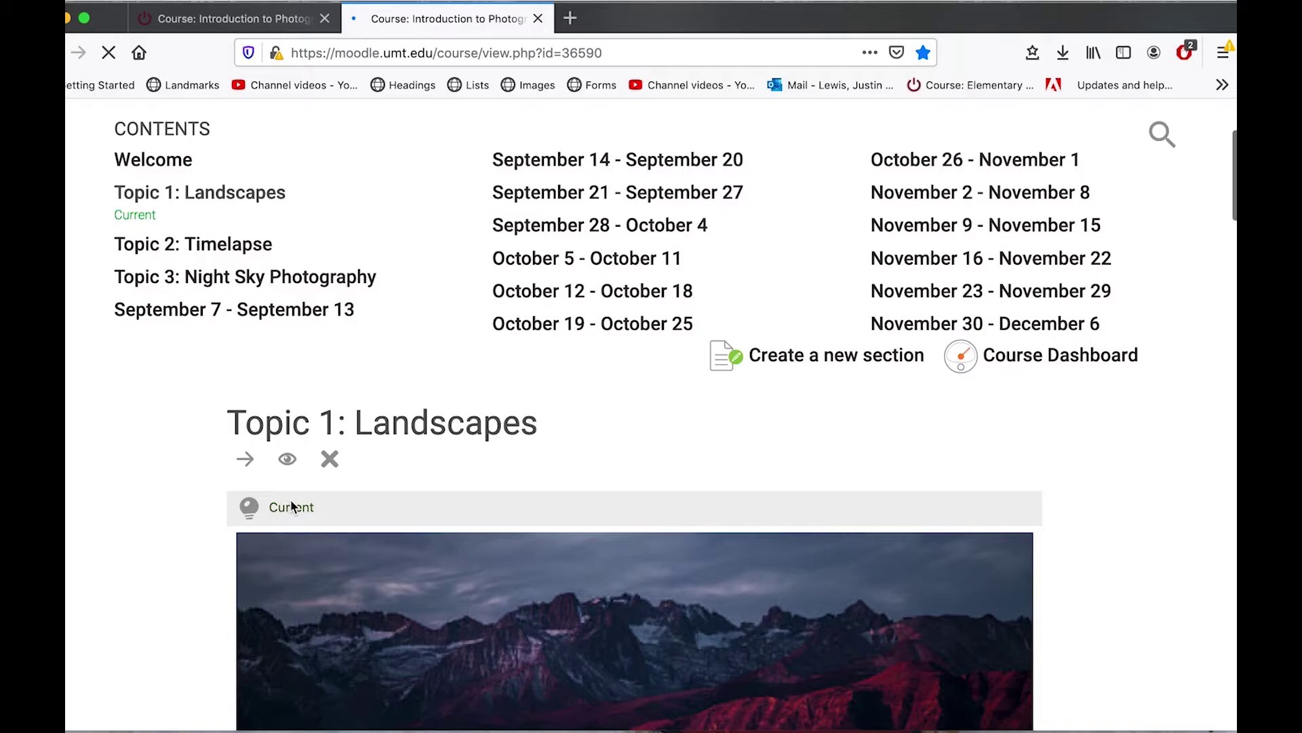
scroll(291, 507, "up", 2)
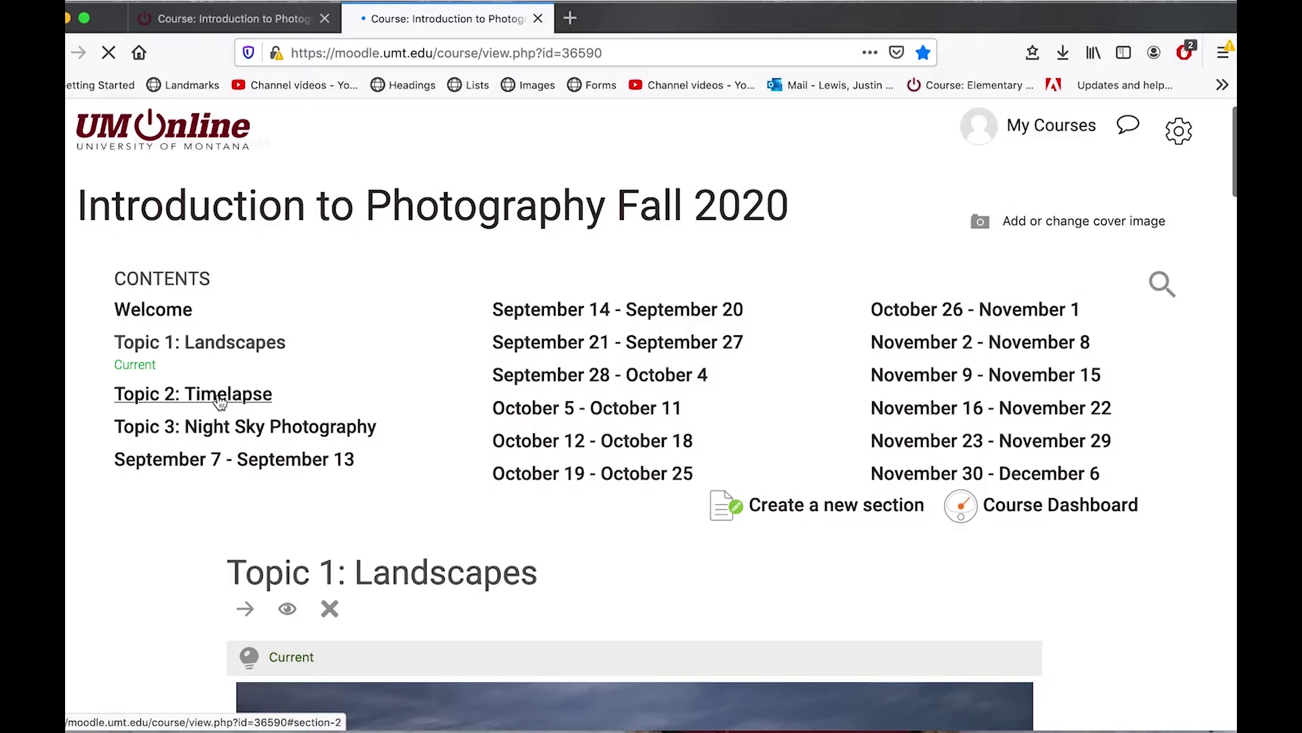
left_click(219, 394)
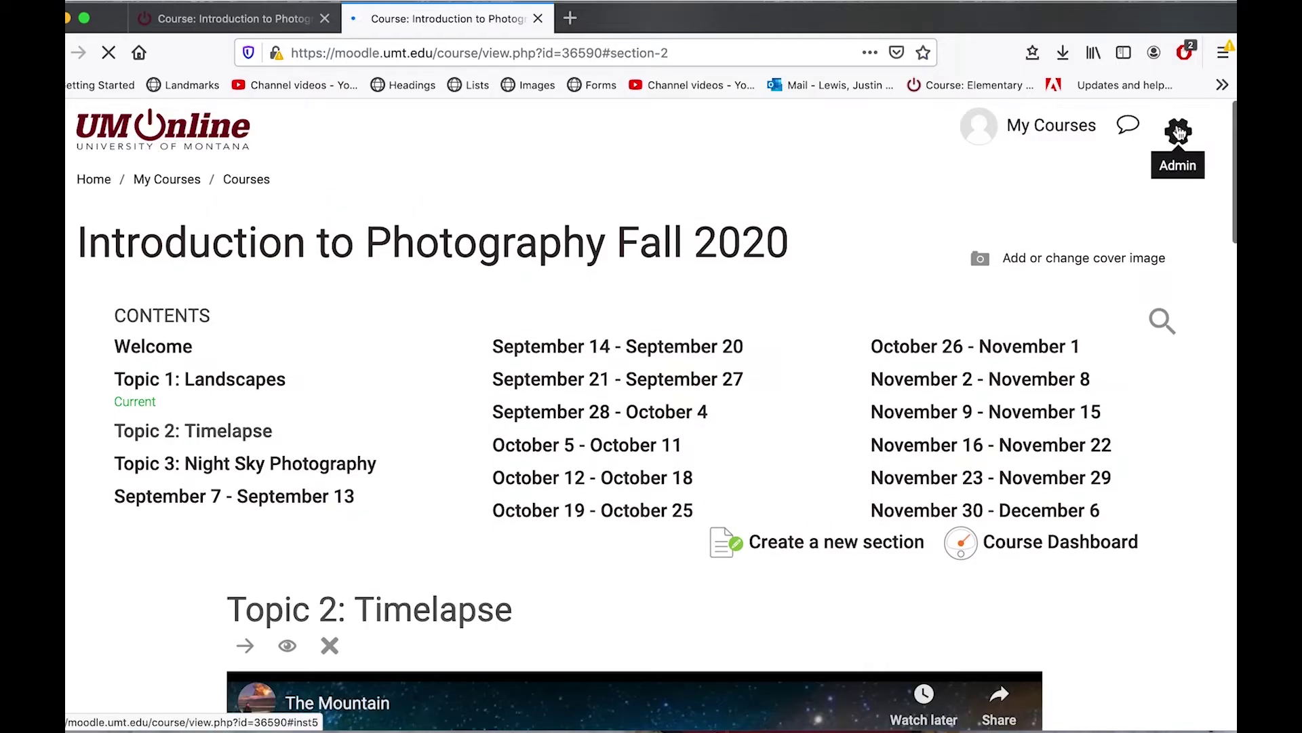
left_click(1179, 130)
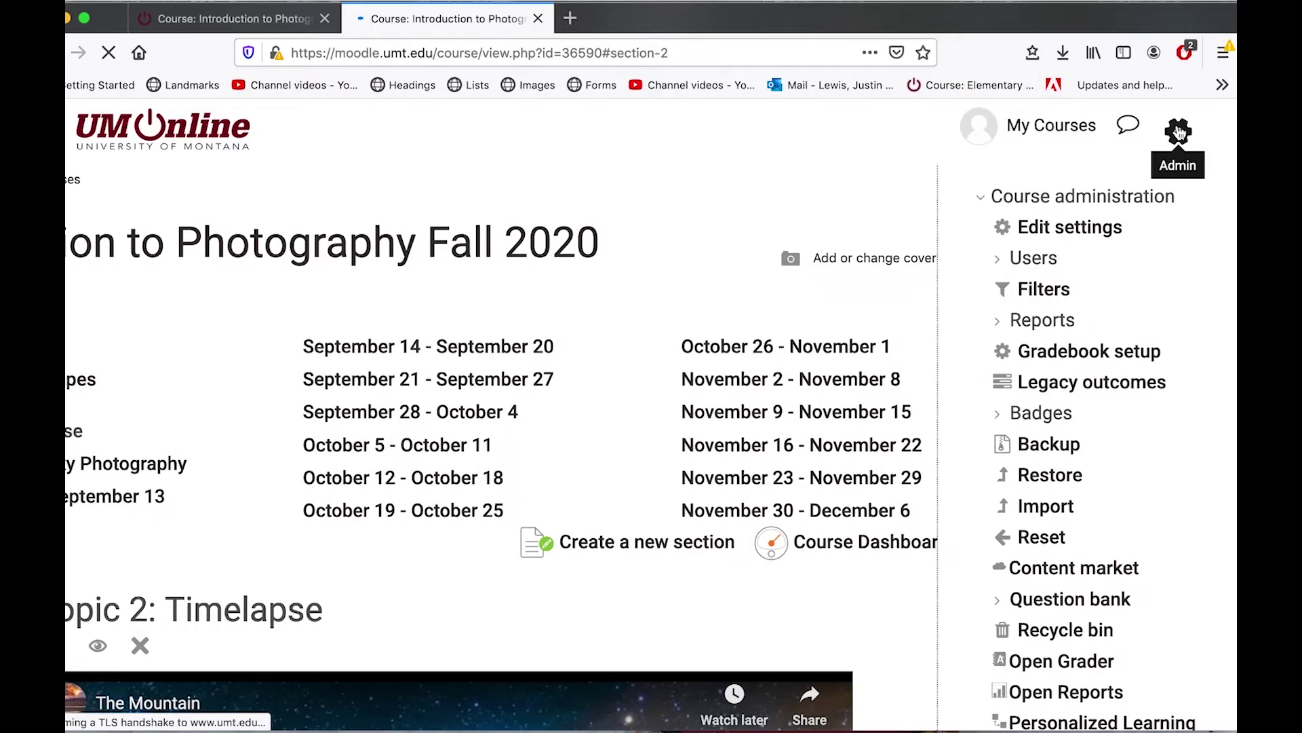
left_click(1050, 231)
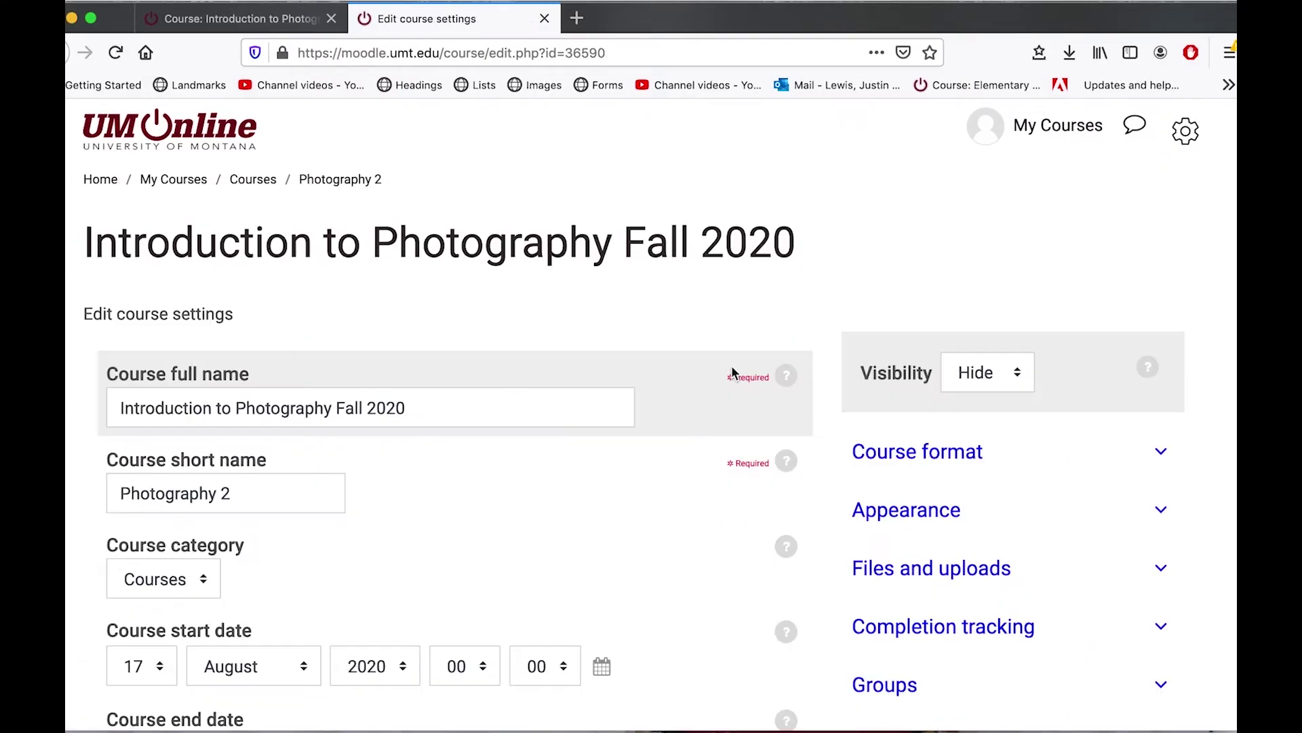
left_click(946, 454)
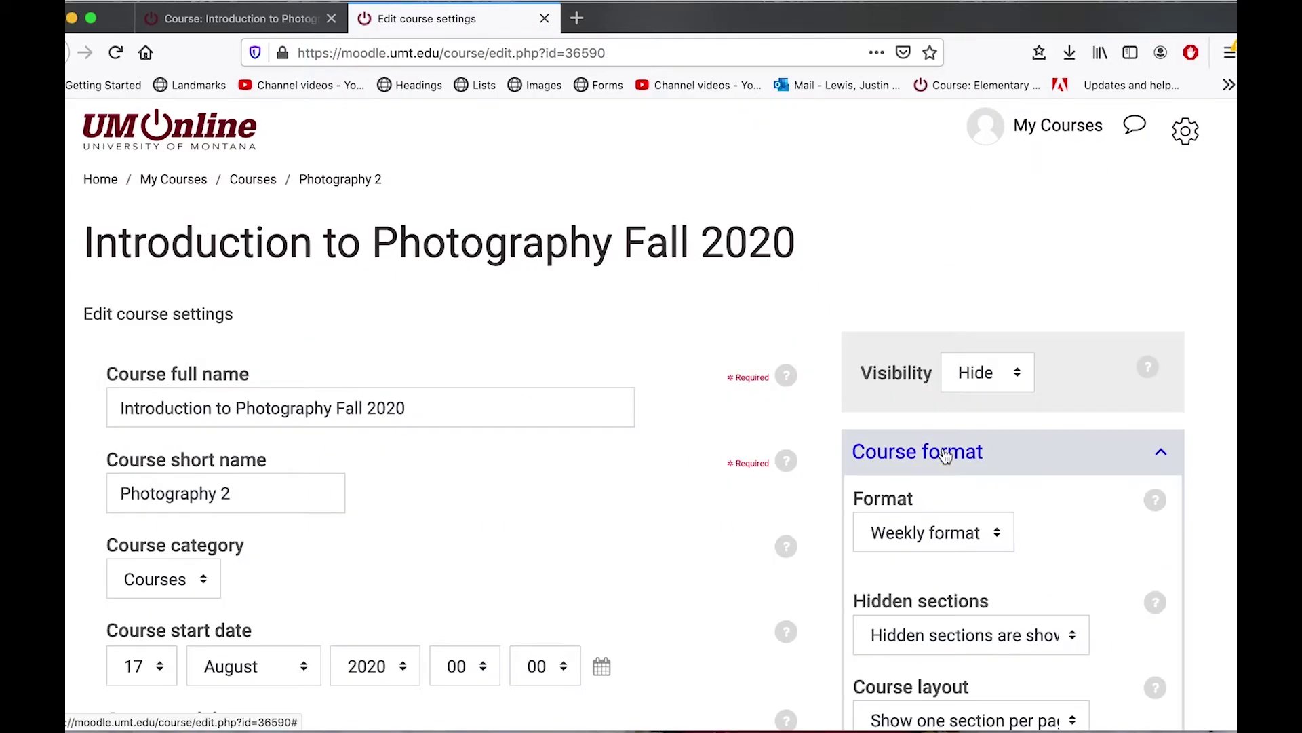
left_click(989, 536)
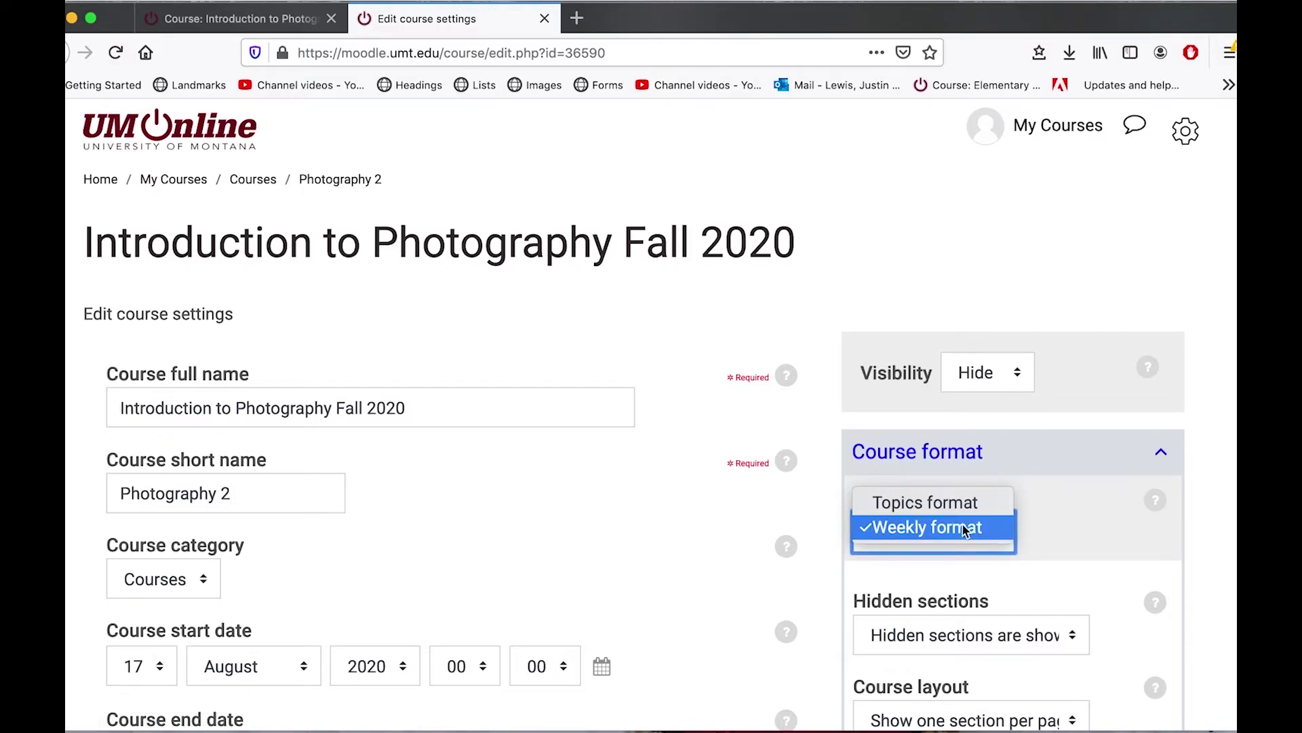
left_click(963, 282)
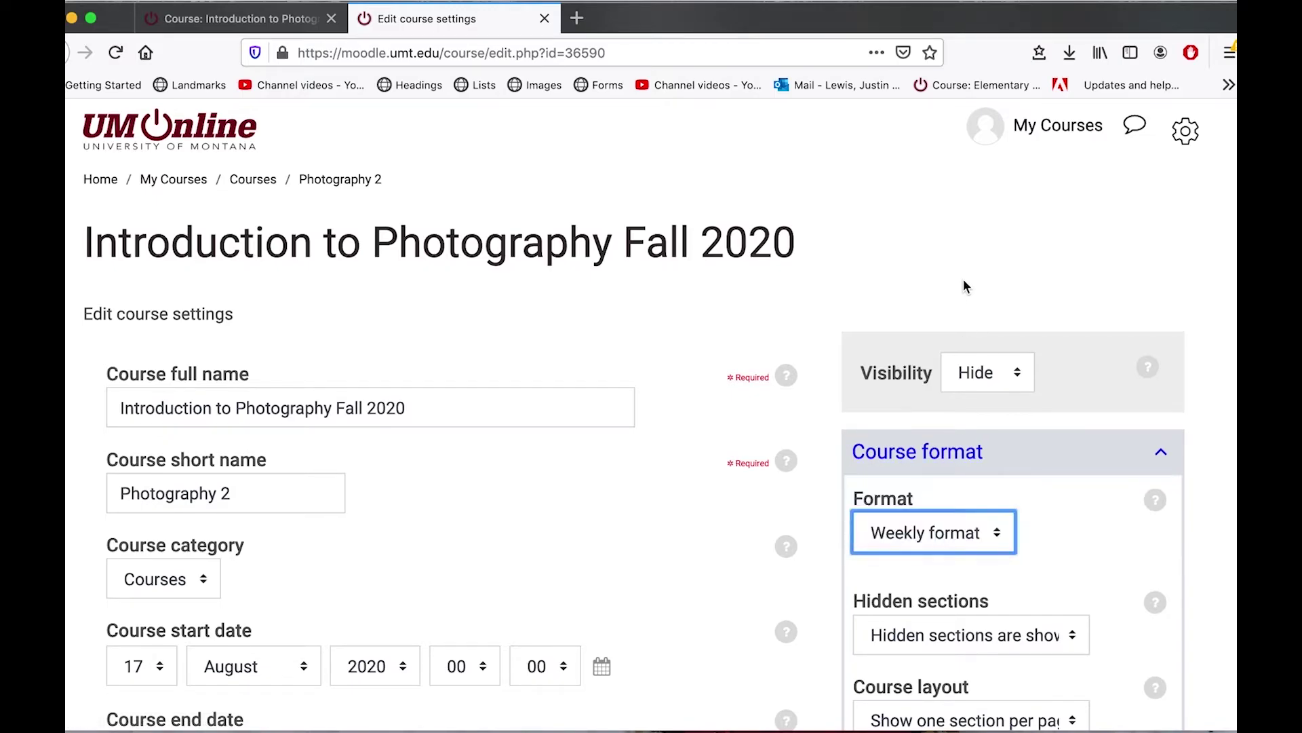
key("Return")
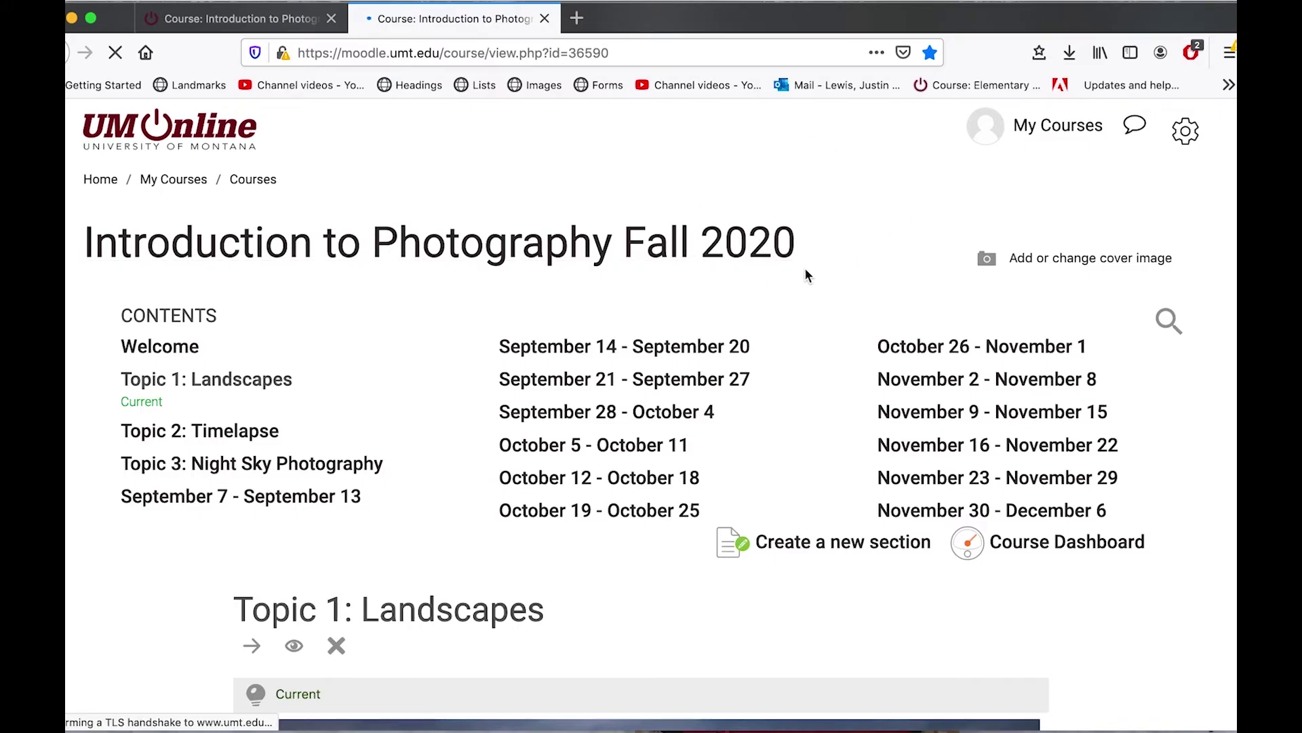
Download rawcoverimage.jpg from the Course image field of the Spring 2020 course's Edit settings.
left_click(218, 19)
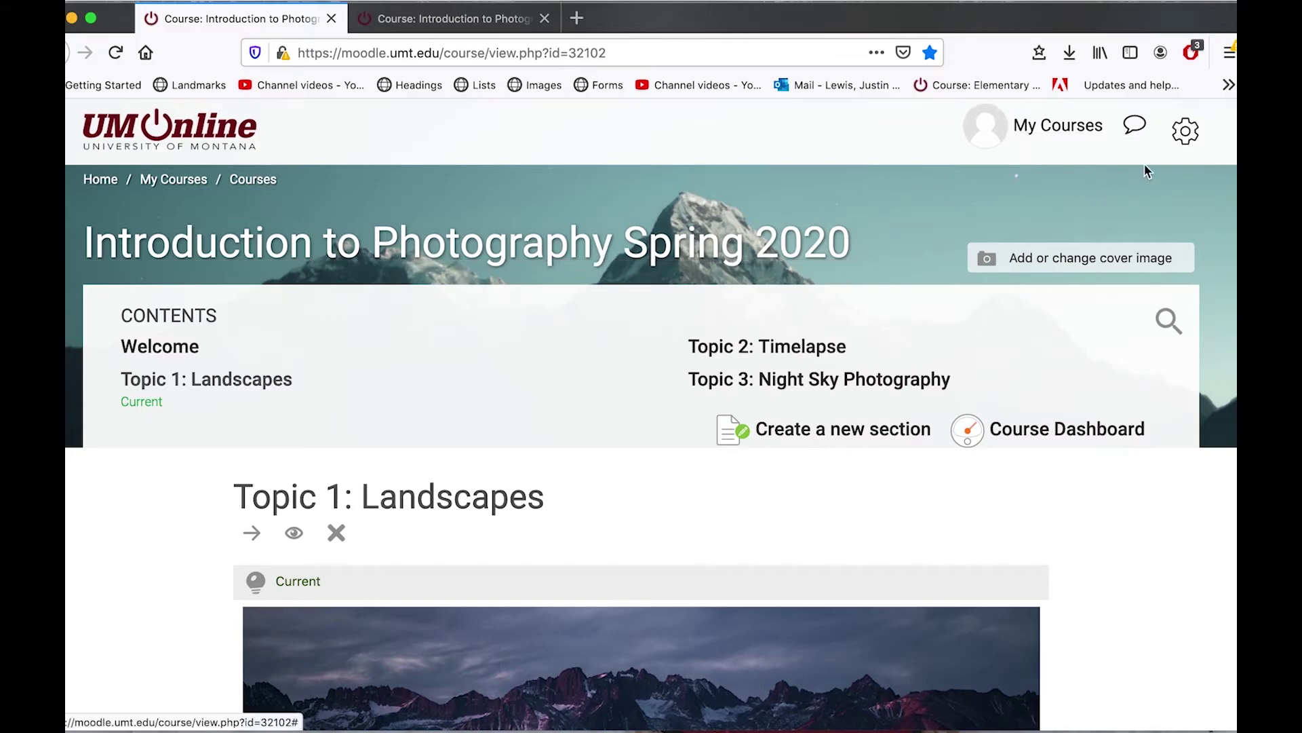
left_click(1188, 139)
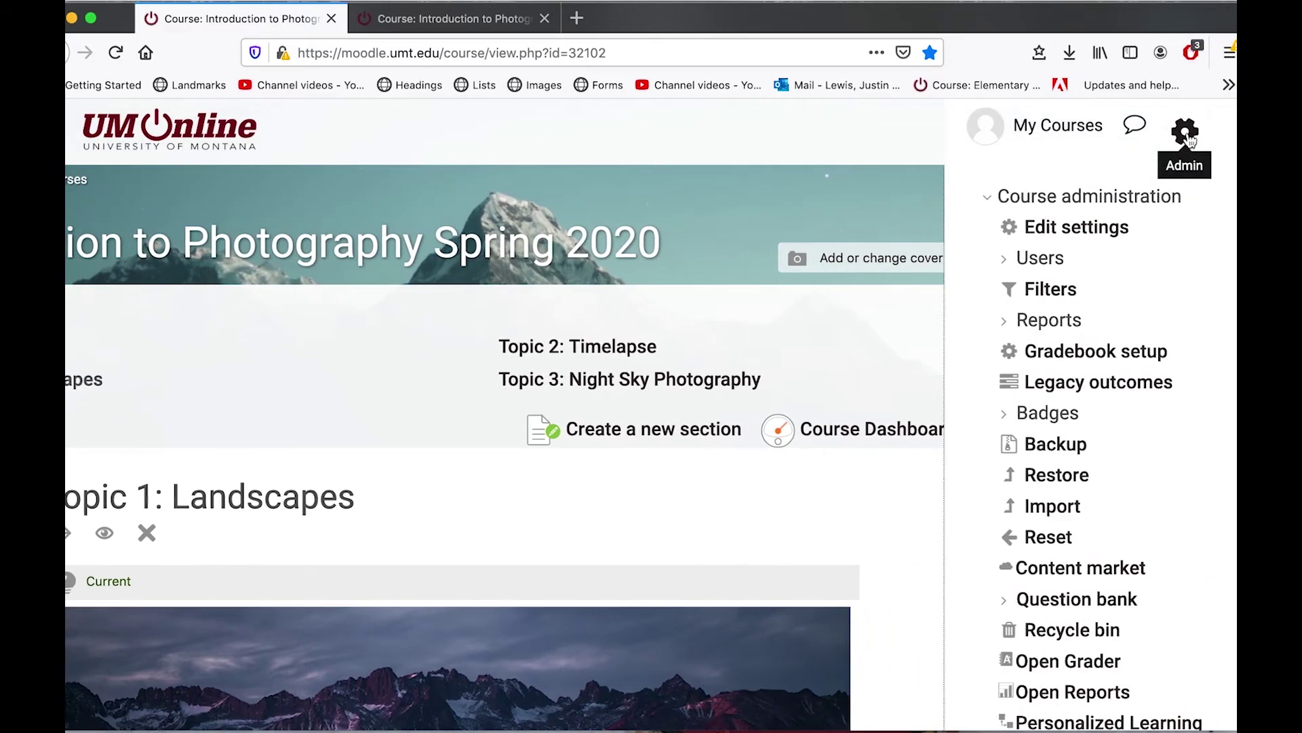
left_click(1069, 230)
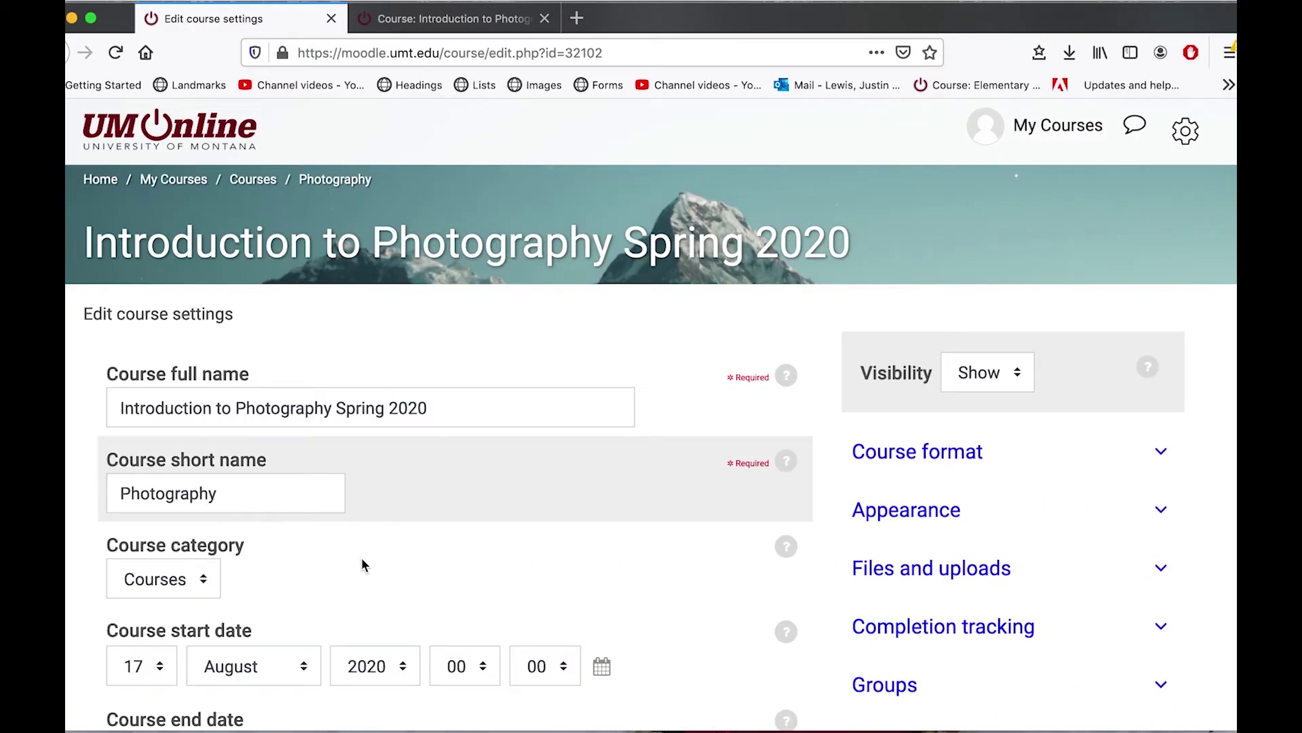
scroll(364, 565, "down", 6)
scroll(364, 564, "down", 10)
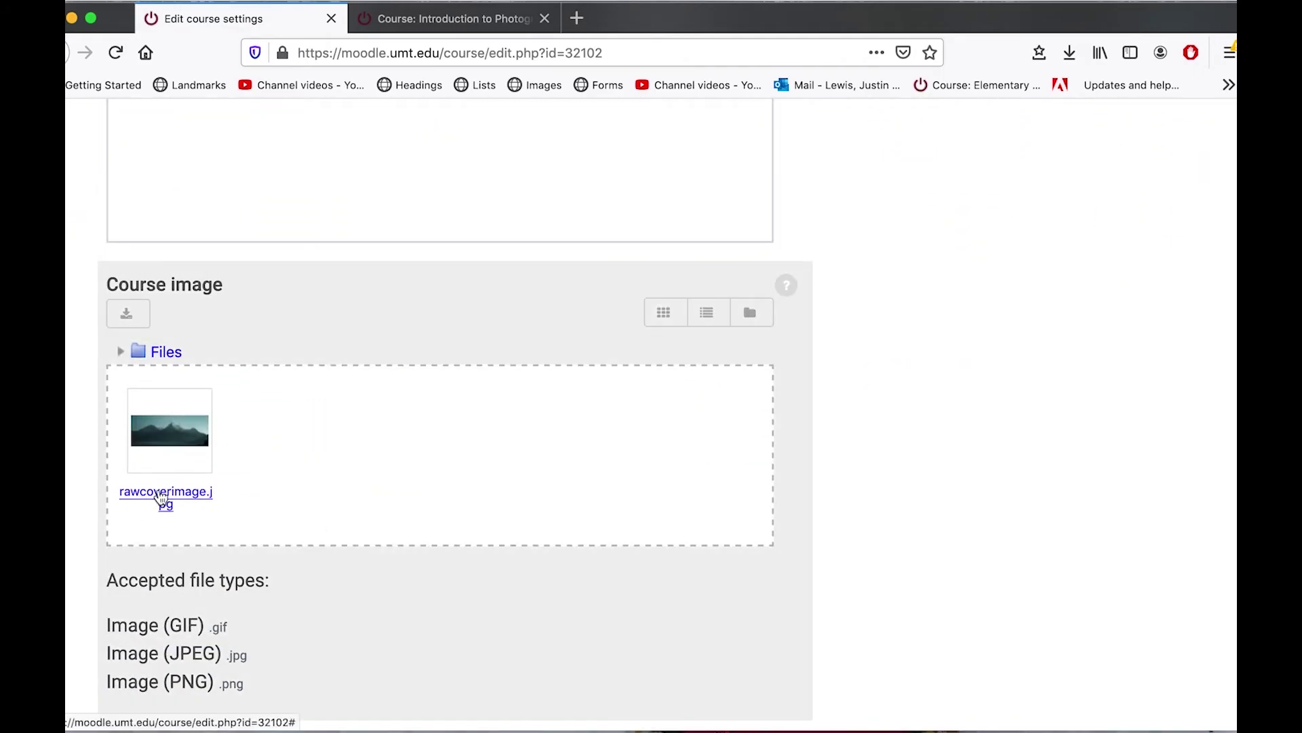
left_click(171, 428)
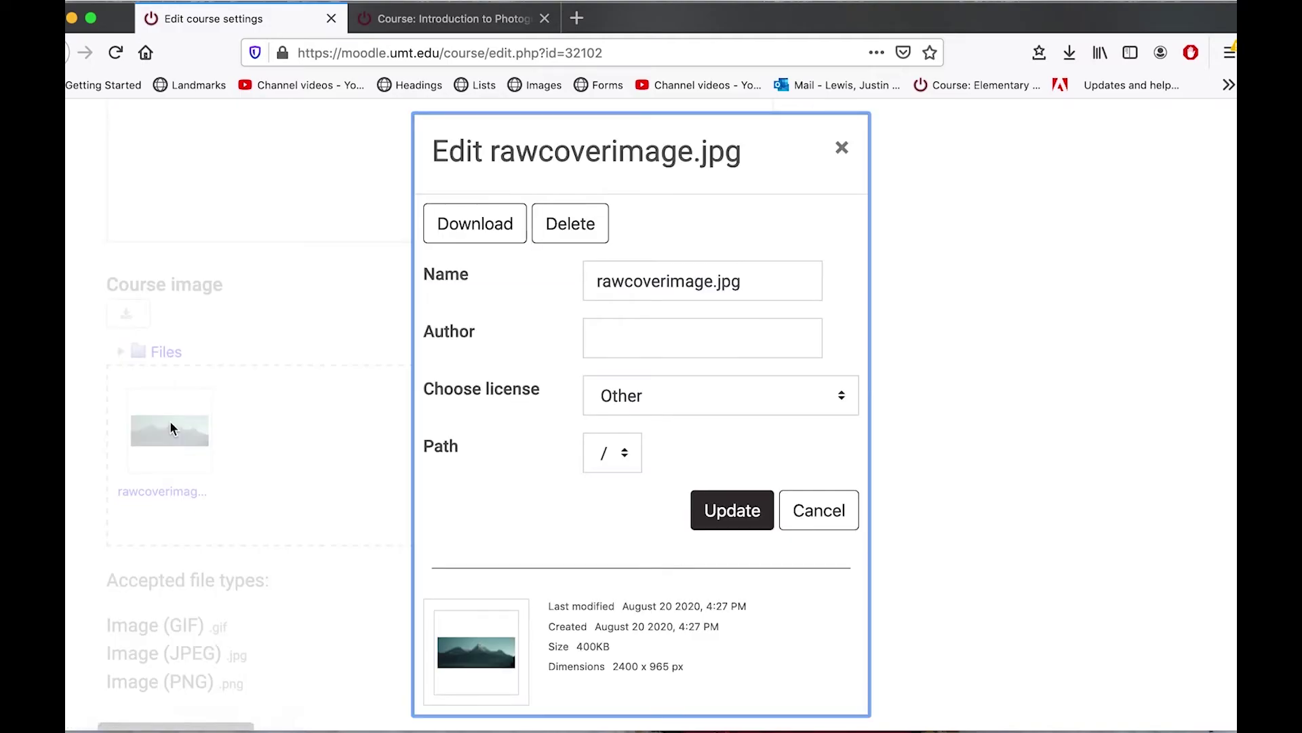
left_click(502, 234)
left_click(761, 285)
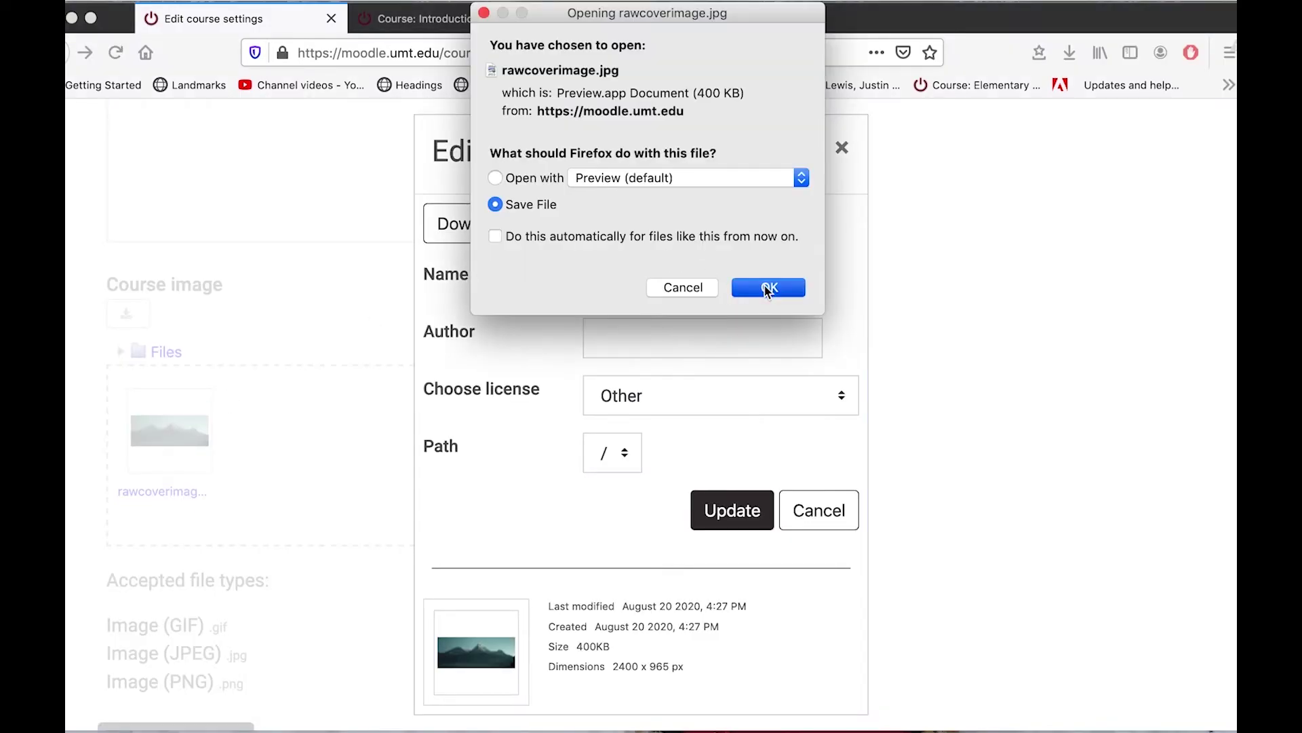
left_click(842, 155)
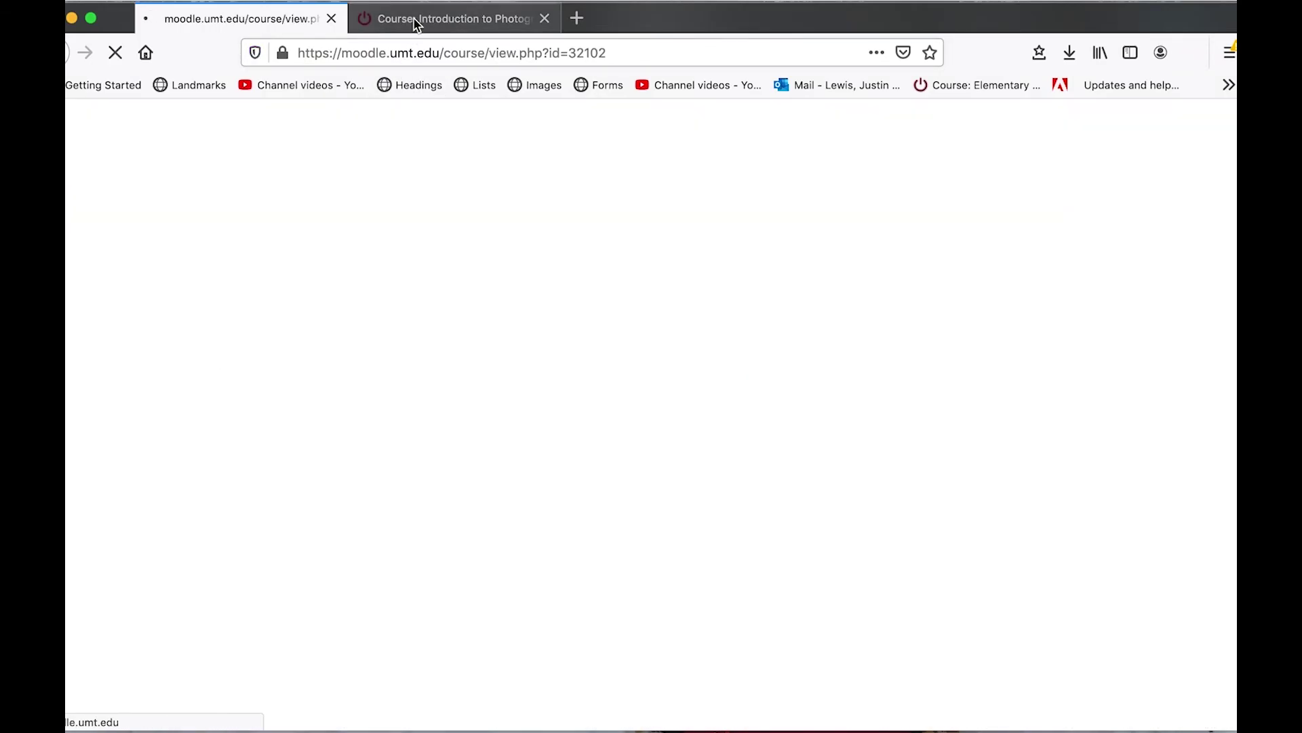
Set rawcoverimage.jpg from the Desktop as the Fall 2020 course's cover image and save it.
left_click(414, 21)
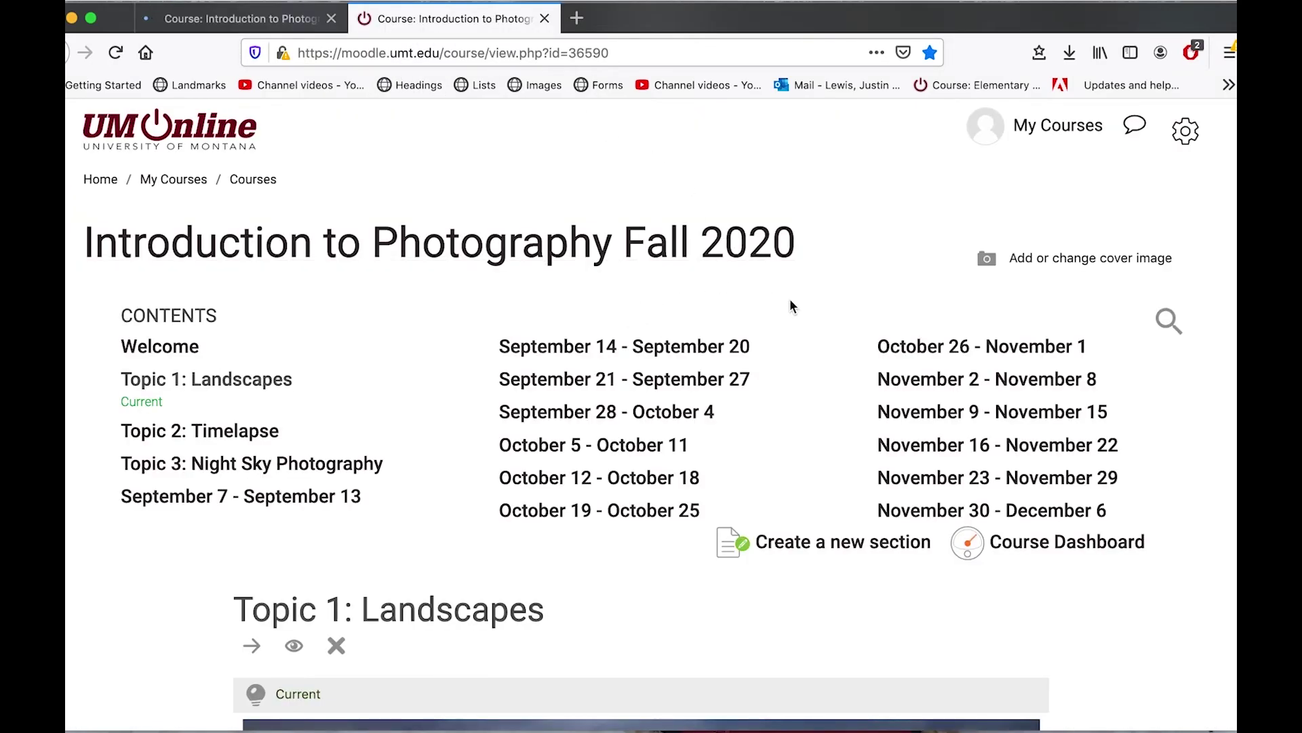
left_click(1059, 261)
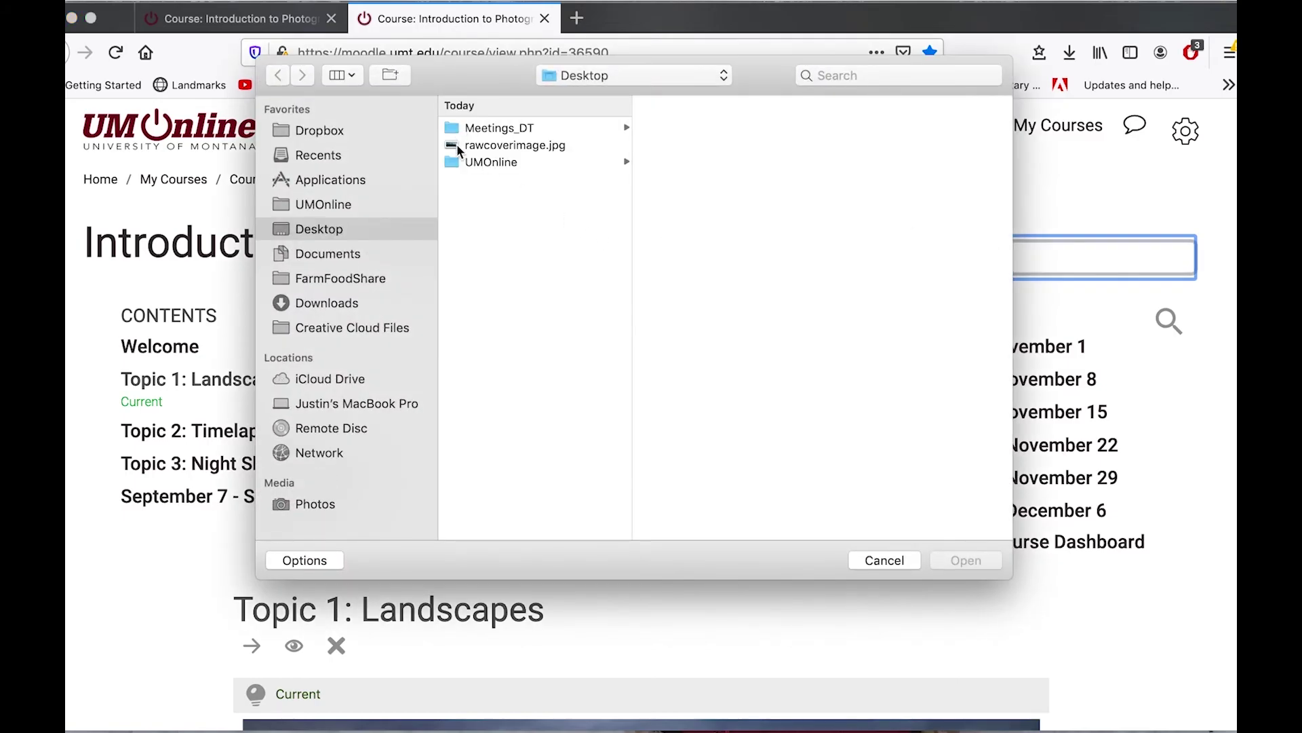
left_click(457, 144)
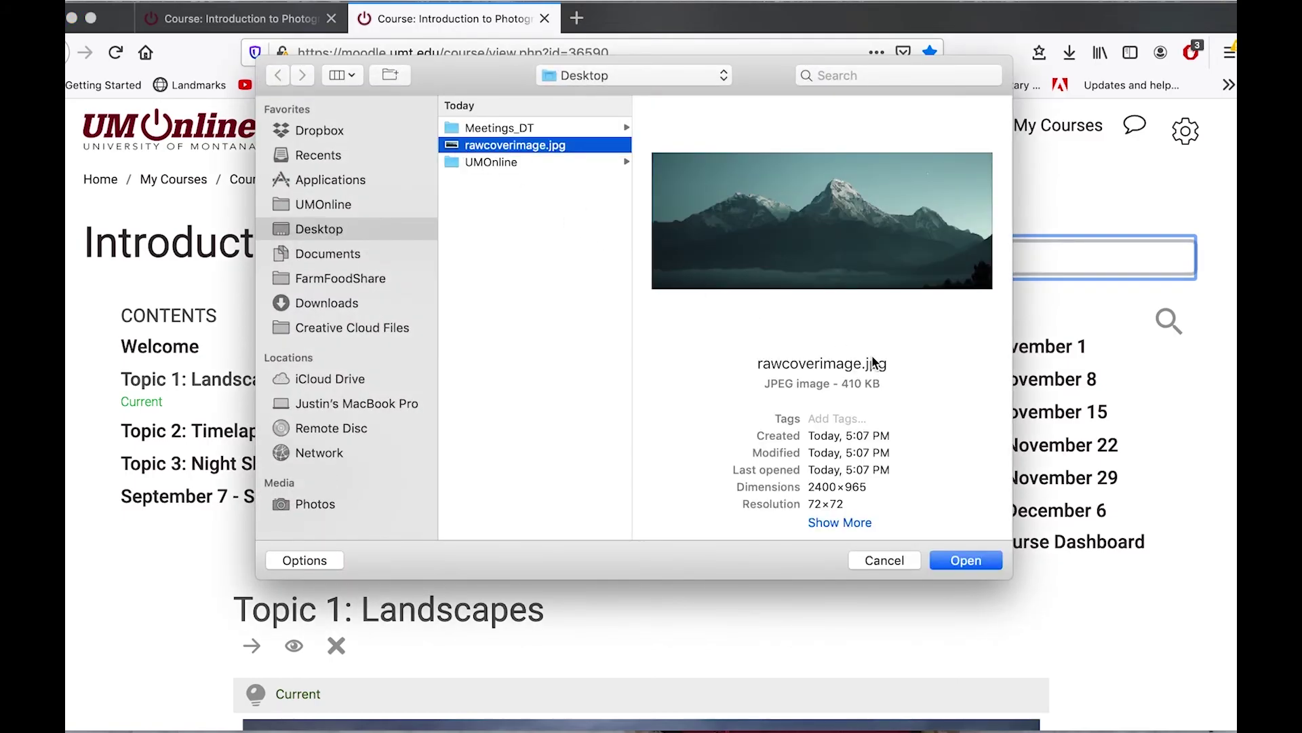
left_click(963, 563)
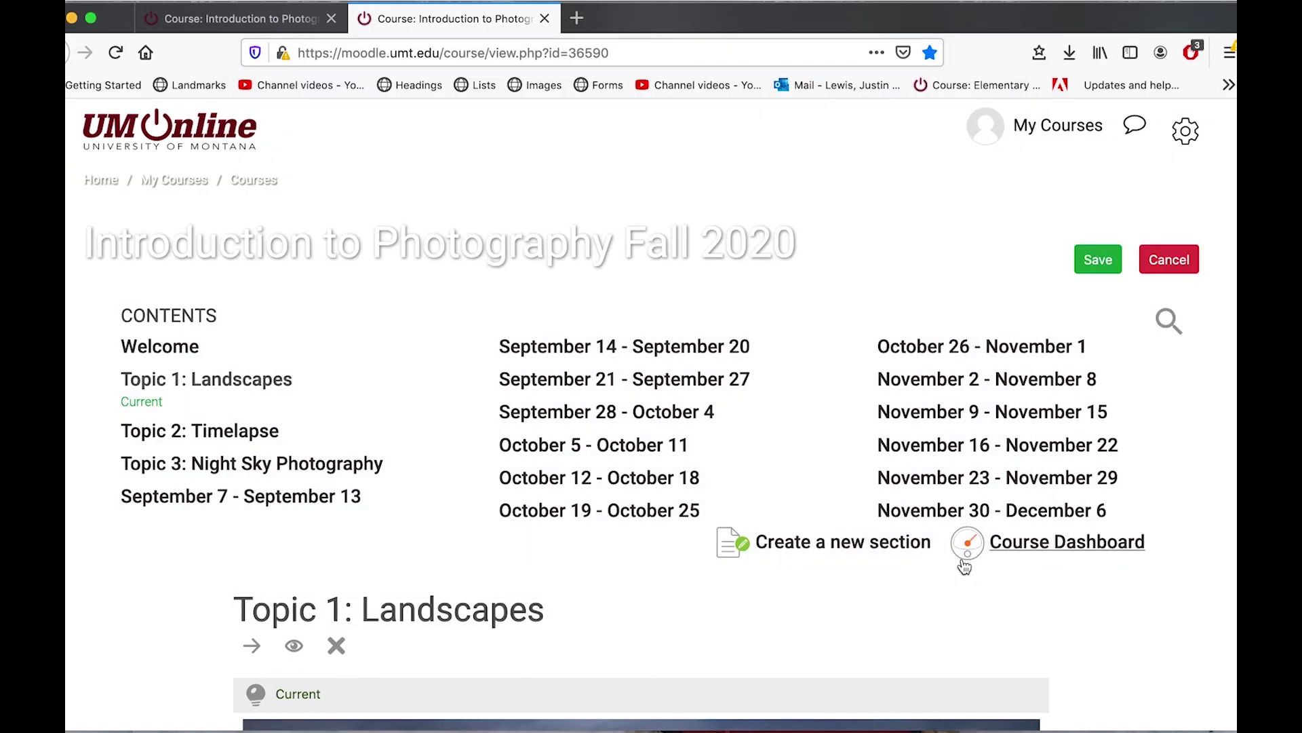
left_click(1093, 262)
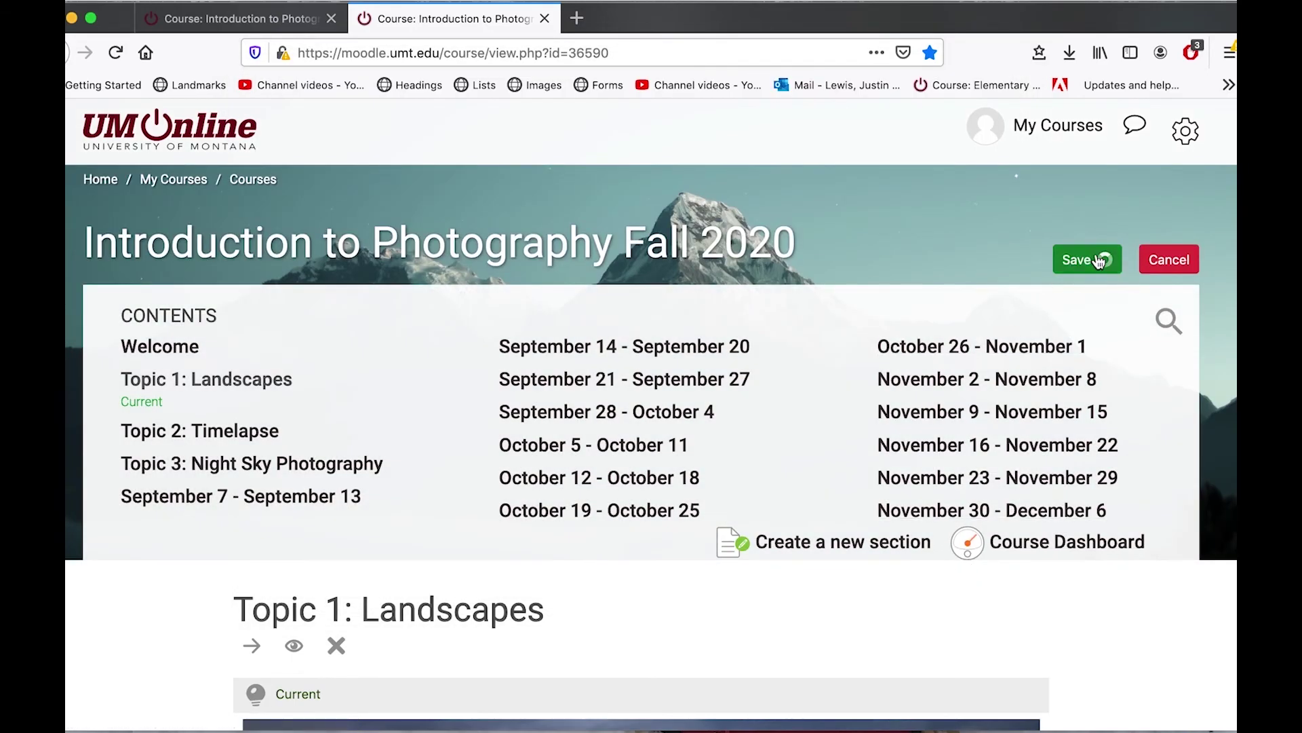